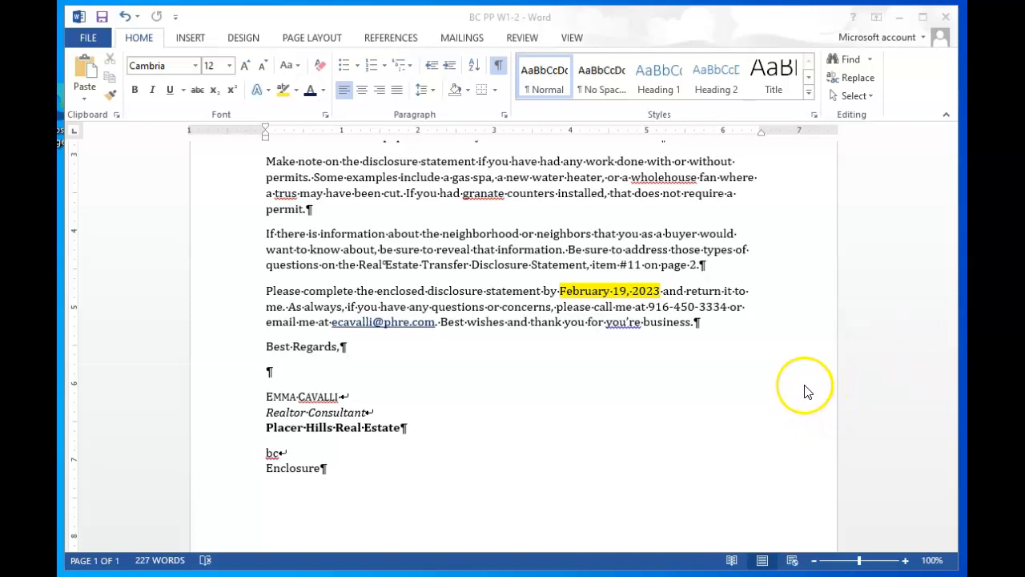
Save a copy of the document as BC PP W1-3 in the Completed Lessons folder.
left_click(126, 197)
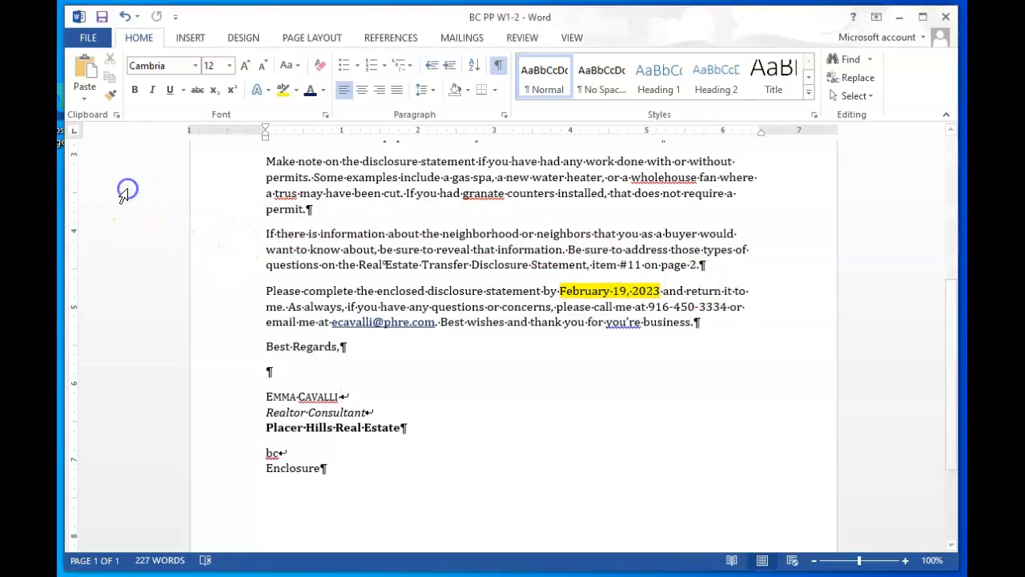
key("F12")
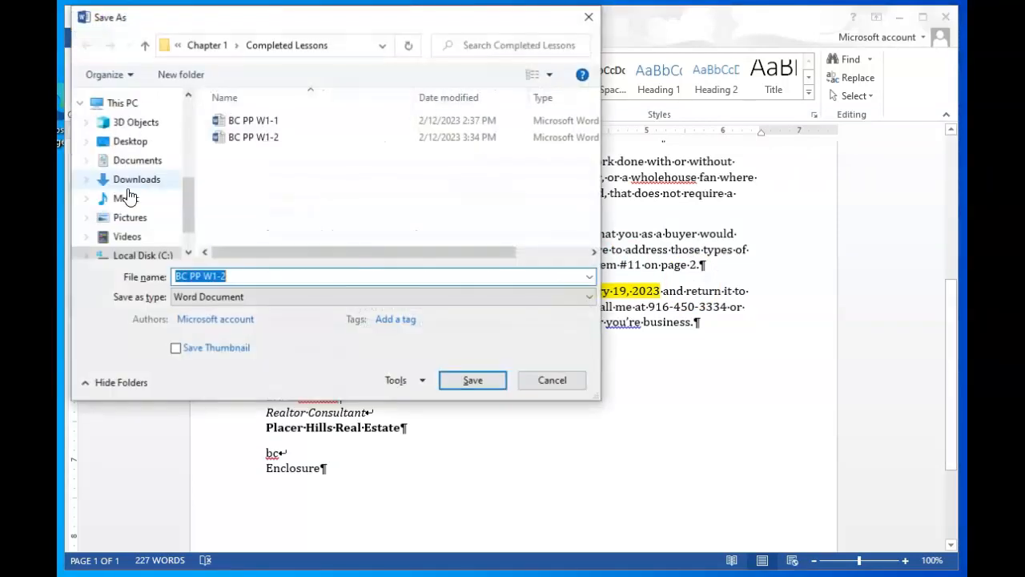
left_click(237, 276)
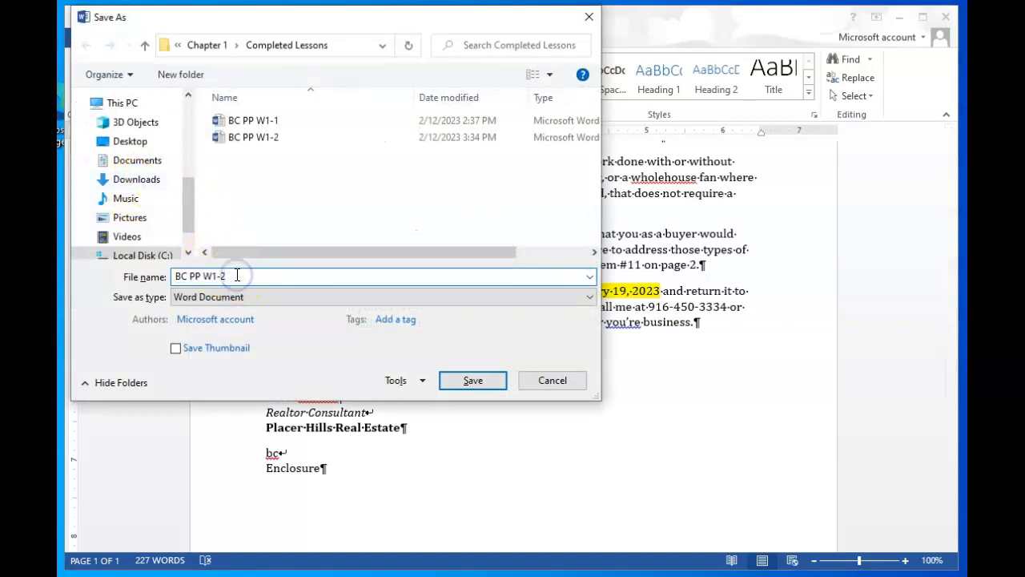
key("BackSpace")
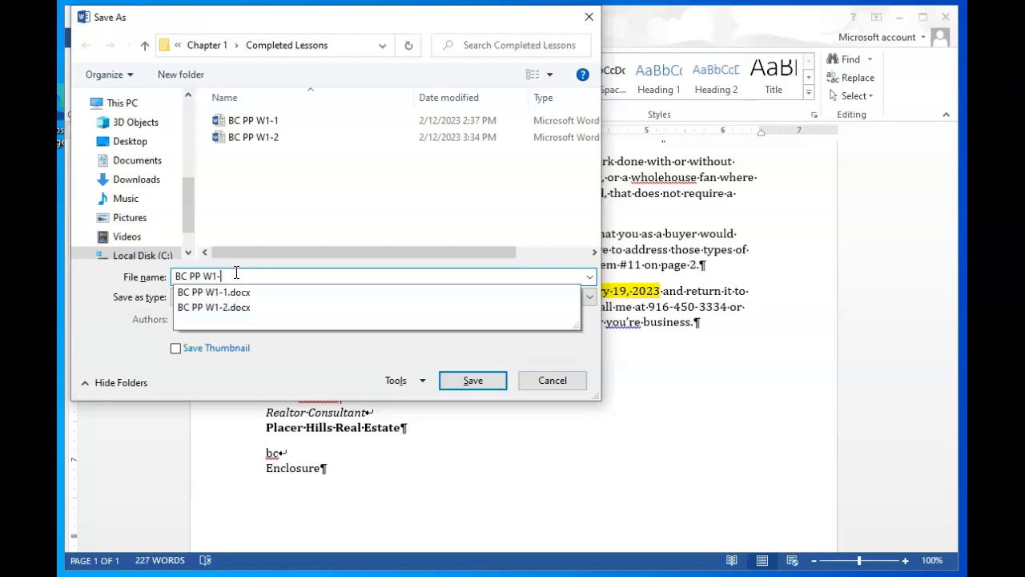
type("3")
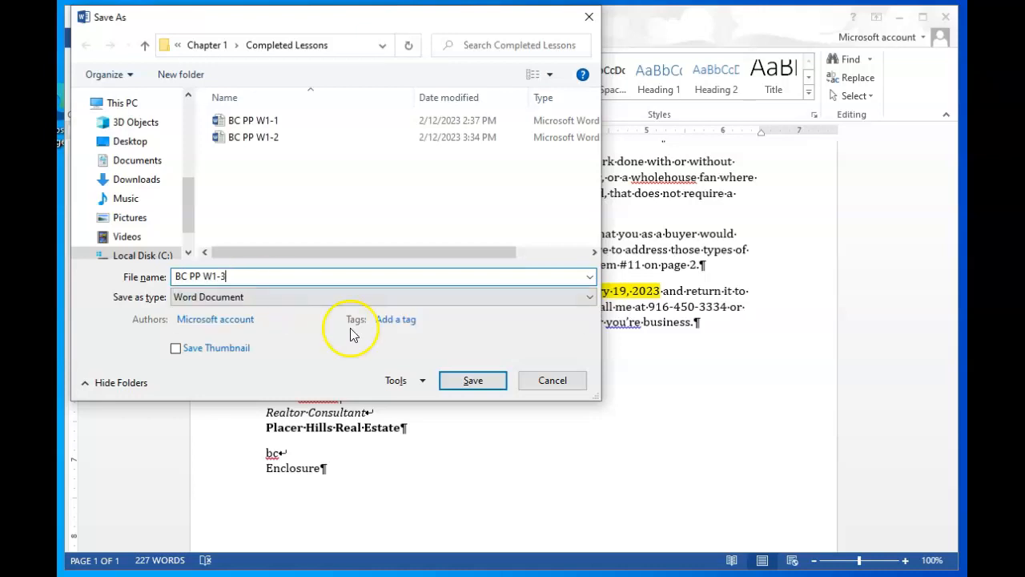
left_click(472, 384)
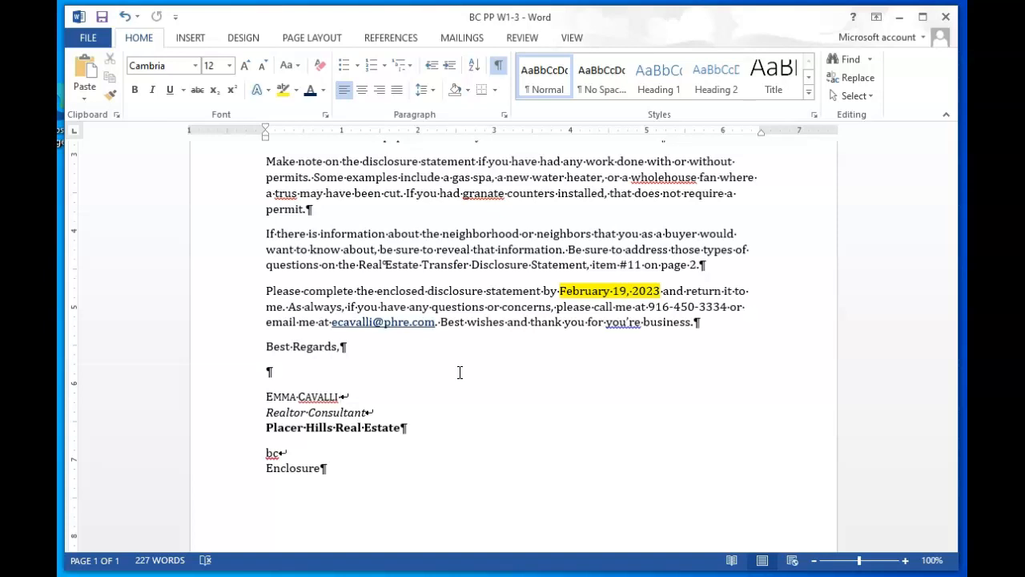
Set the entire letter to single line spacing with 12 pt after paragraphs, as the default for this document only.
key("ctrl+a")
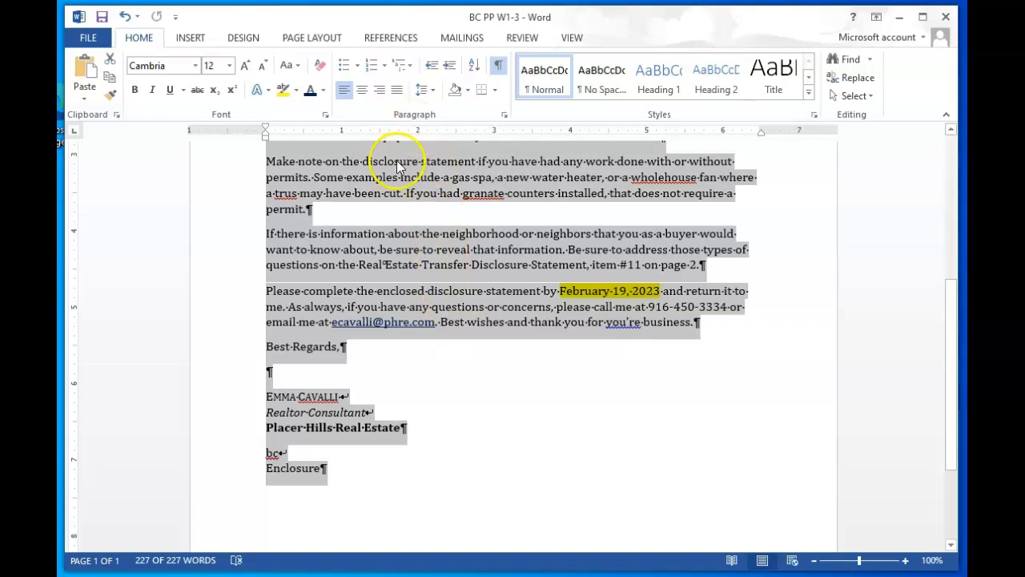
left_click(503, 115)
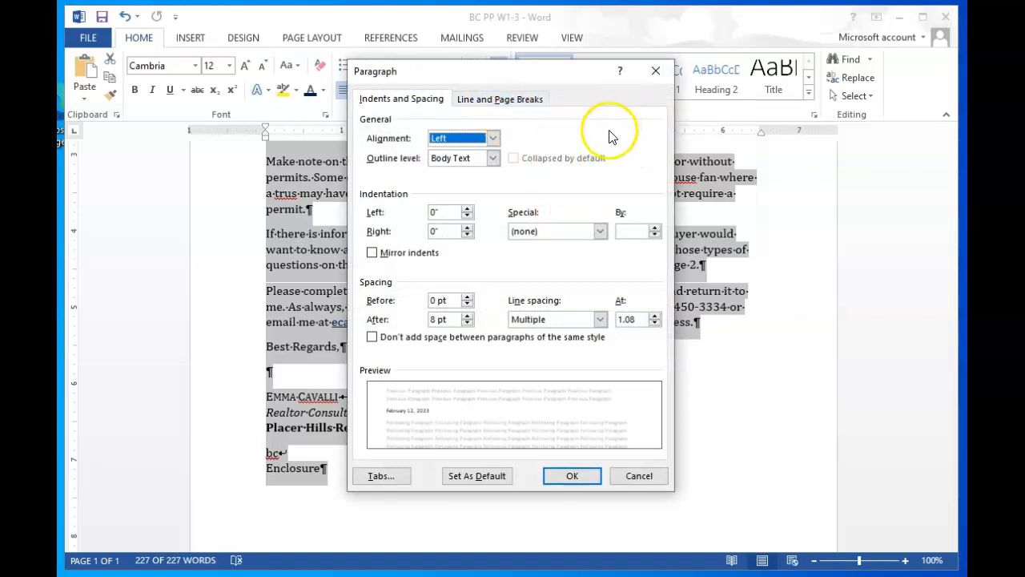
left_click(410, 102)
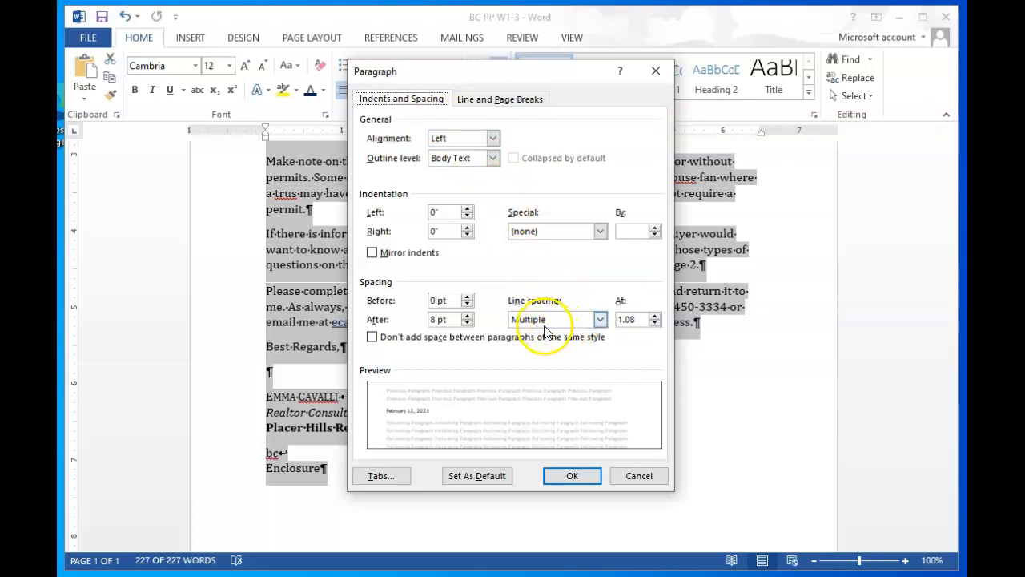
left_click(601, 320)
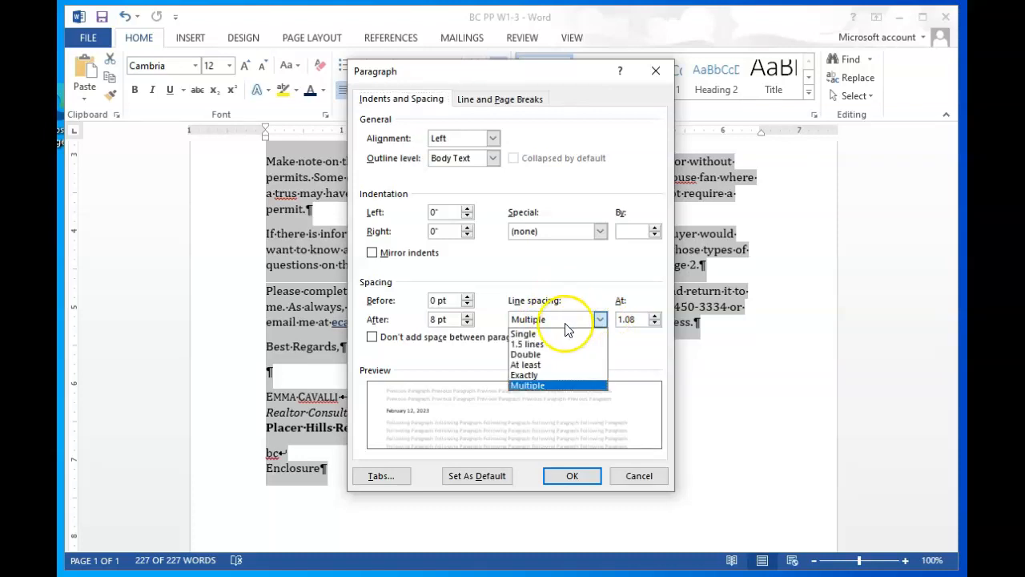
left_click(527, 335)
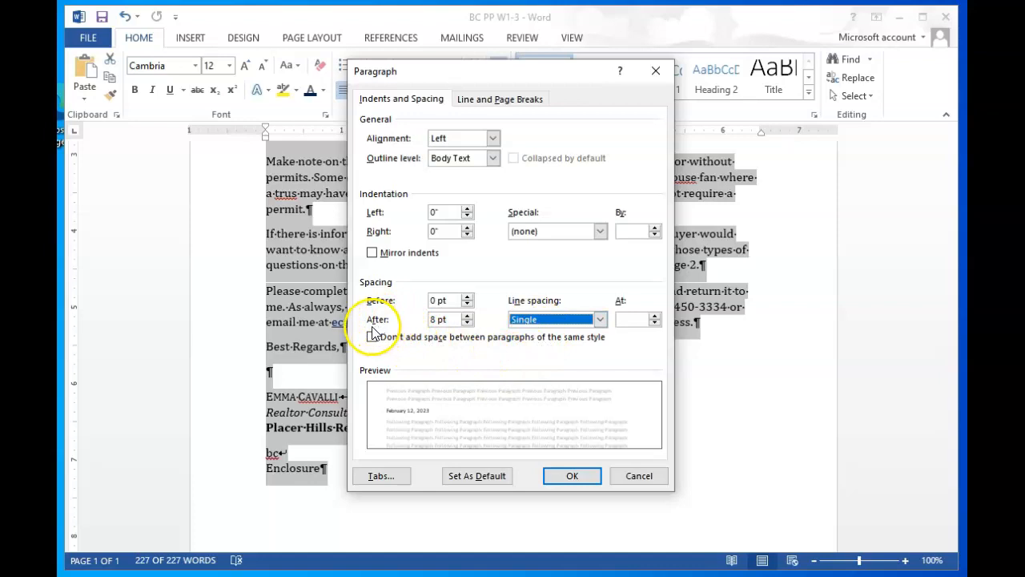
left_click(469, 317)
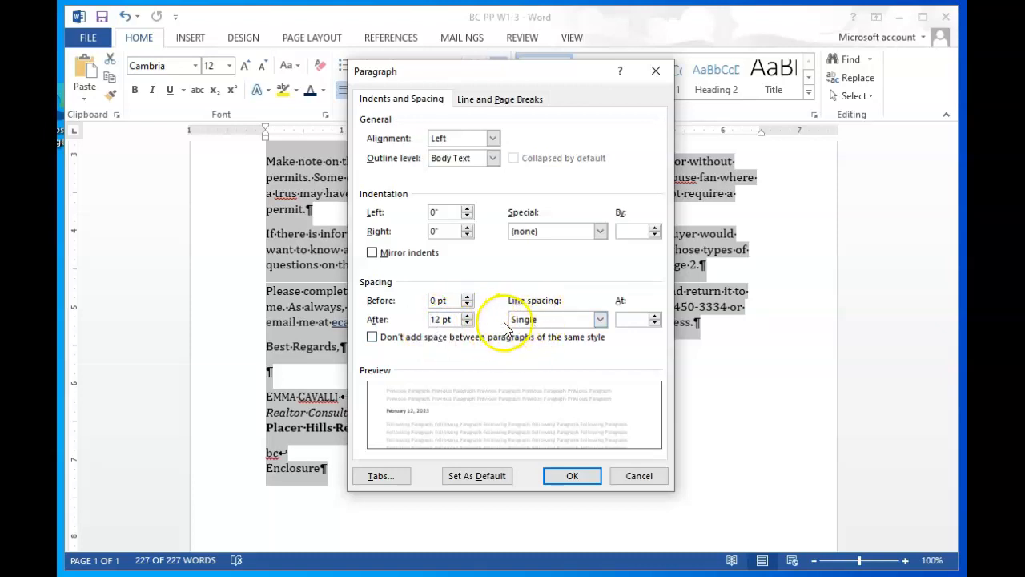
left_click(475, 479)
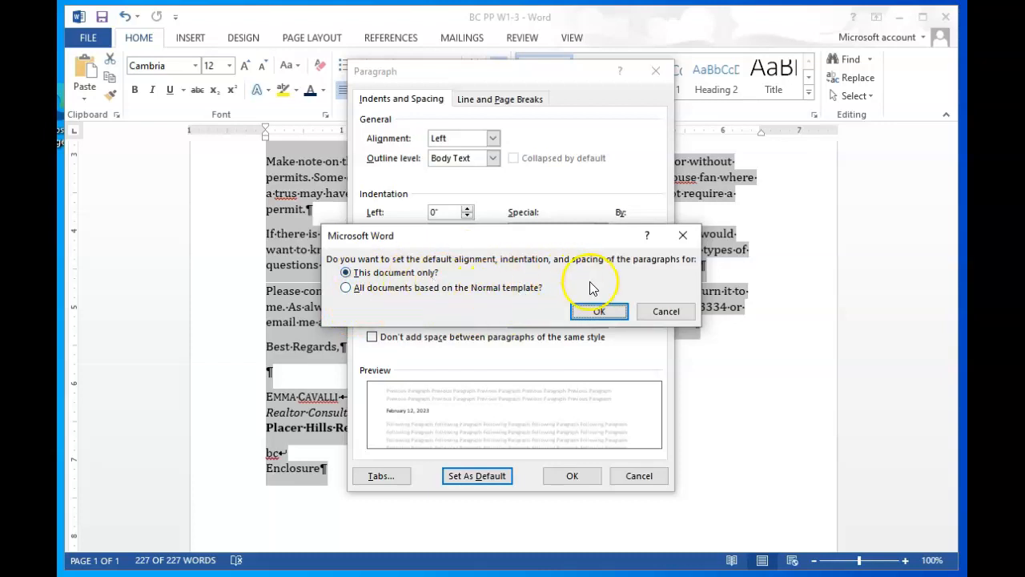
left_click(601, 313)
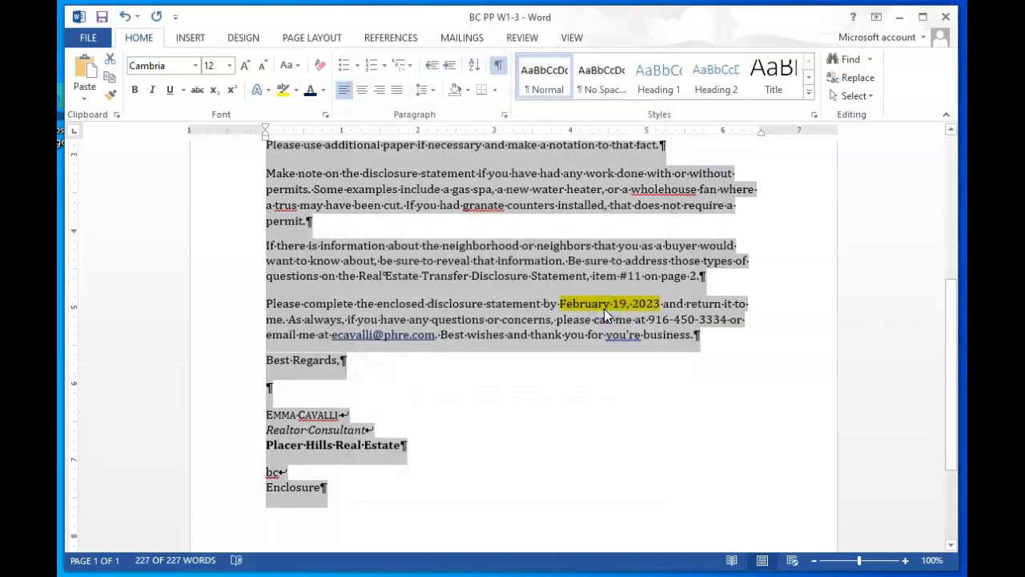
left_click(559, 387)
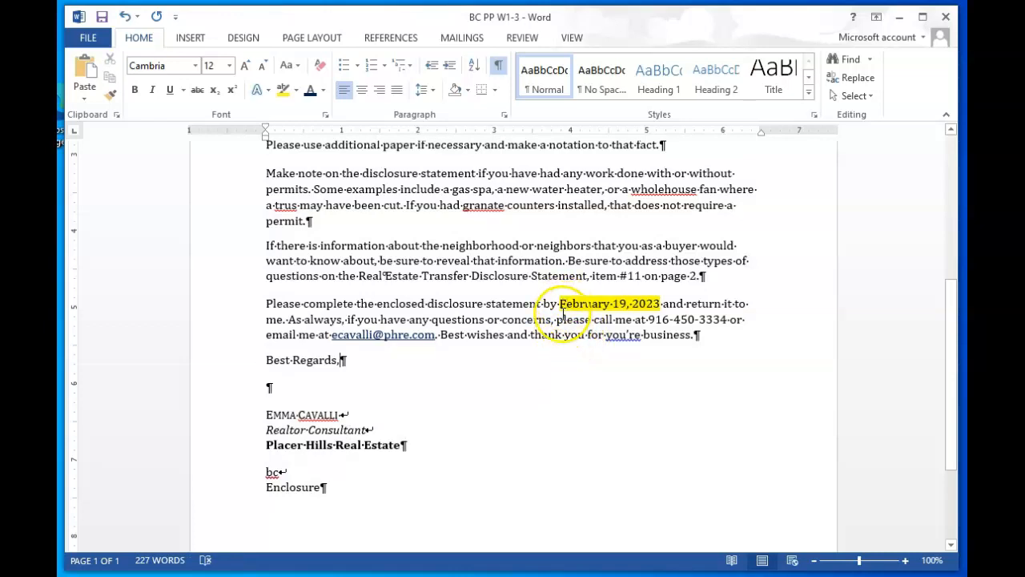
Set the spacing before the date line at the start of the letter to 72 pt.
scroll(517, 344, "up", 7)
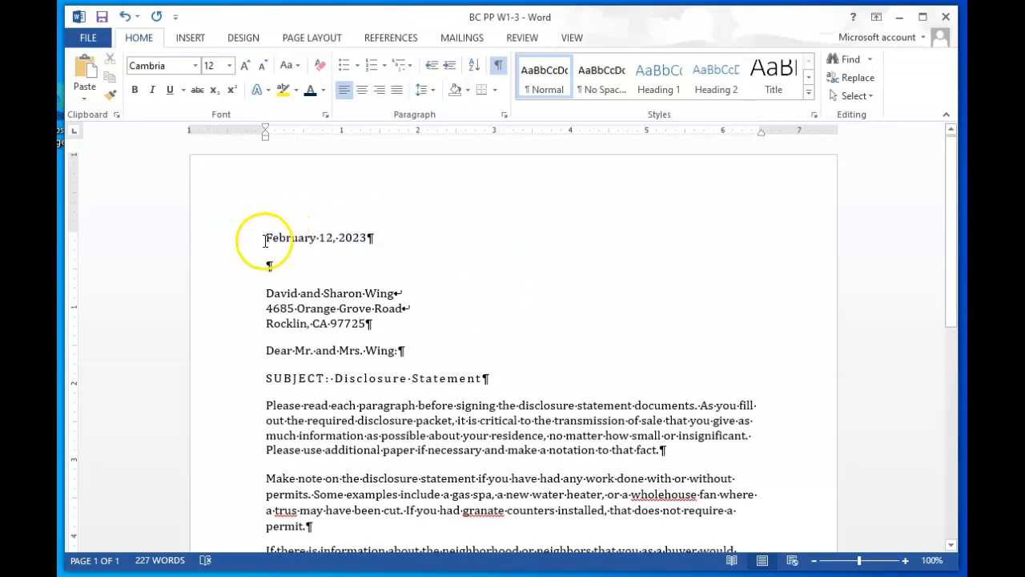
left_click(268, 240)
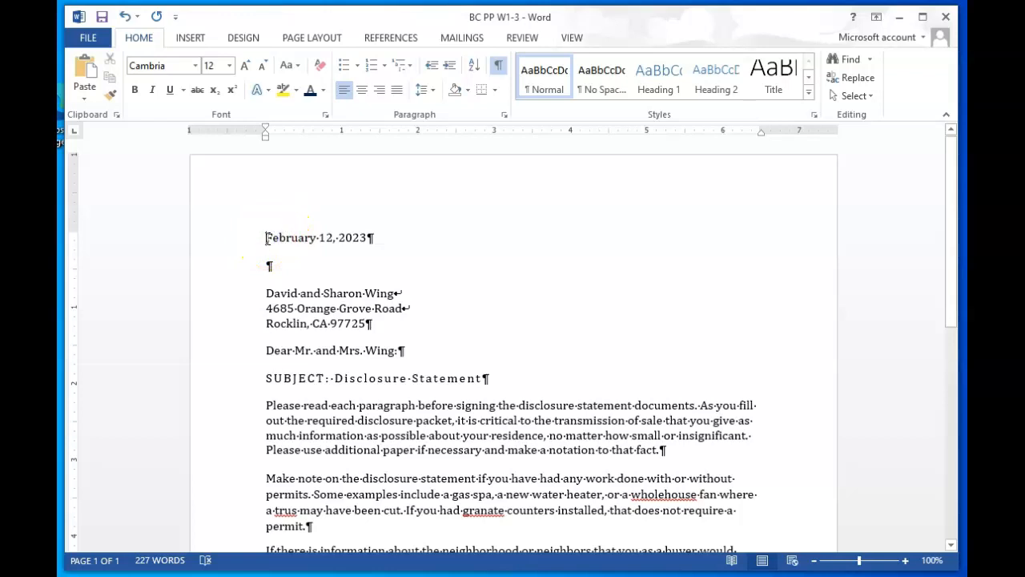
left_click(308, 238)
left_click(267, 239)
left_click(318, 37)
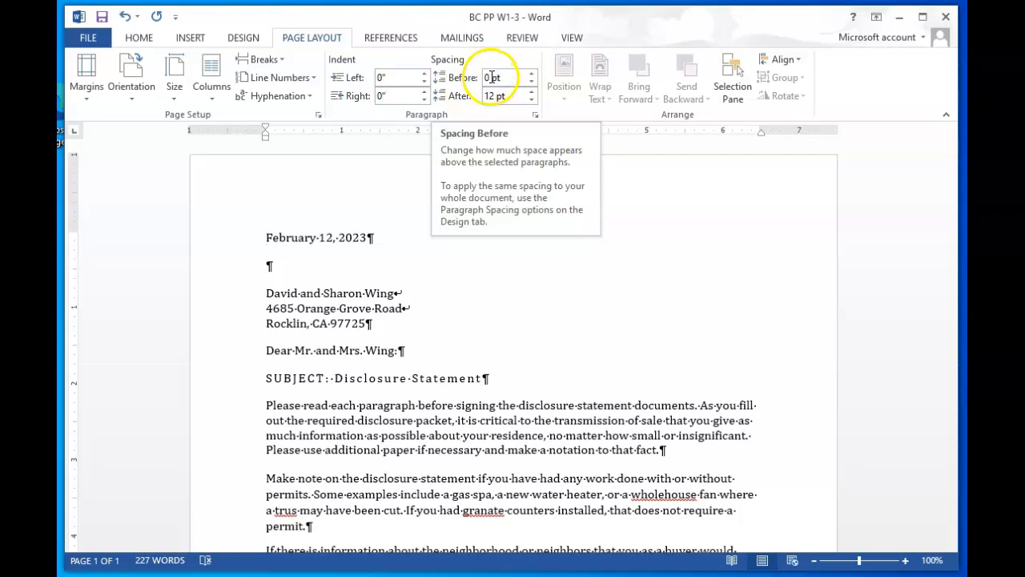
left_click(532, 72)
left_click(533, 72)
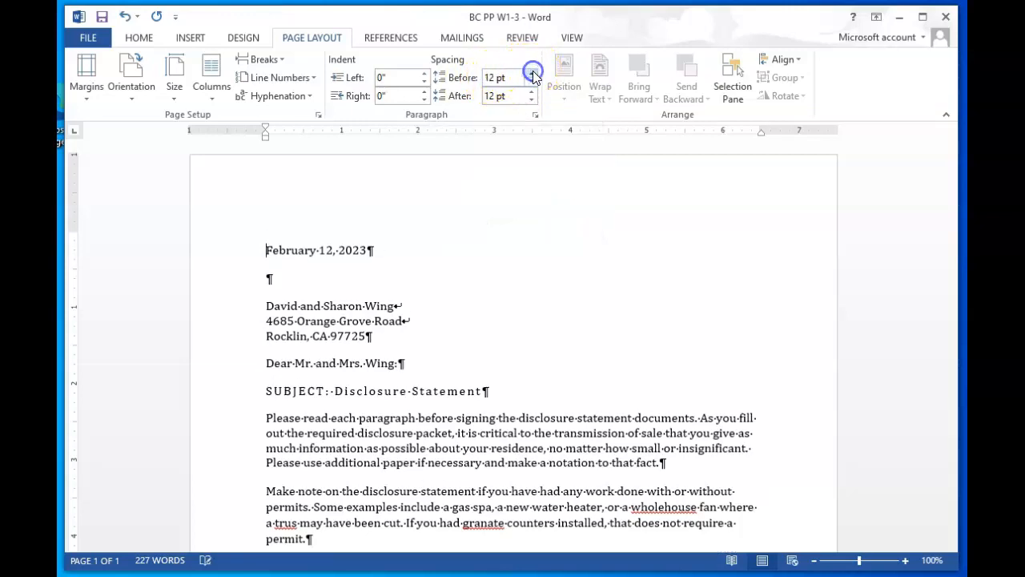
left_click(497, 77)
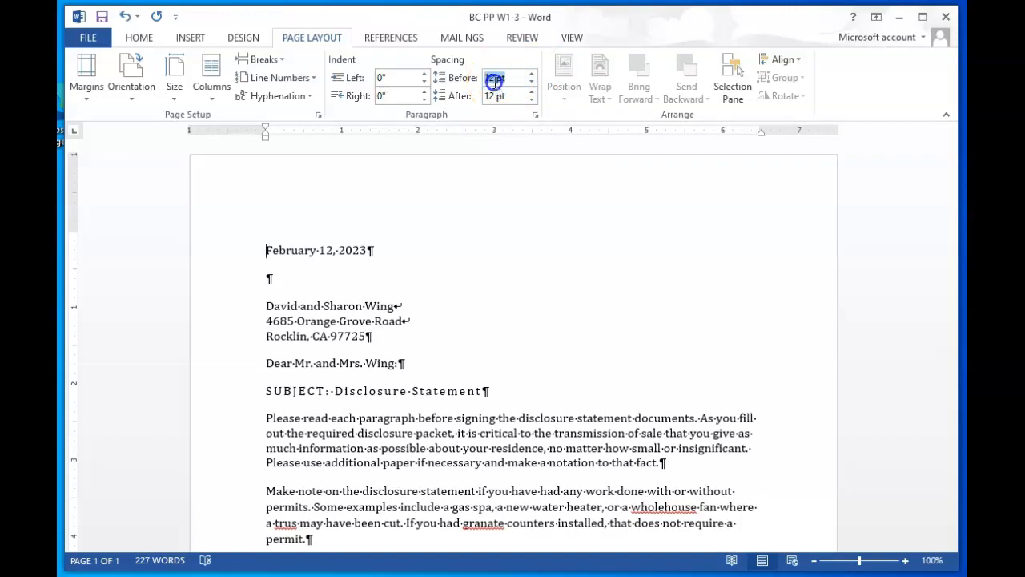
double_click(532, 73)
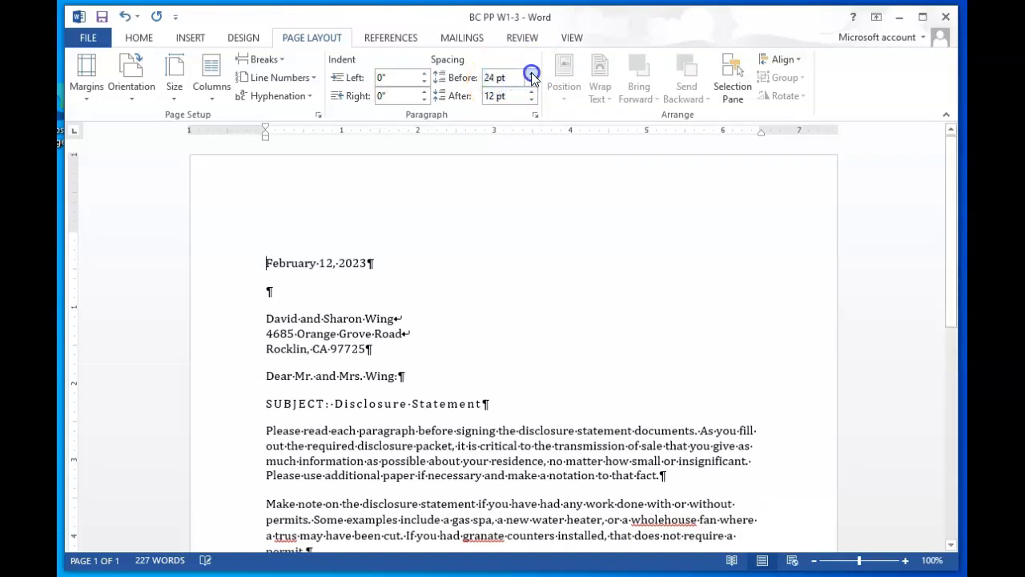
left_click(532, 73)
left_click(532, 73)
left_click(532, 73)
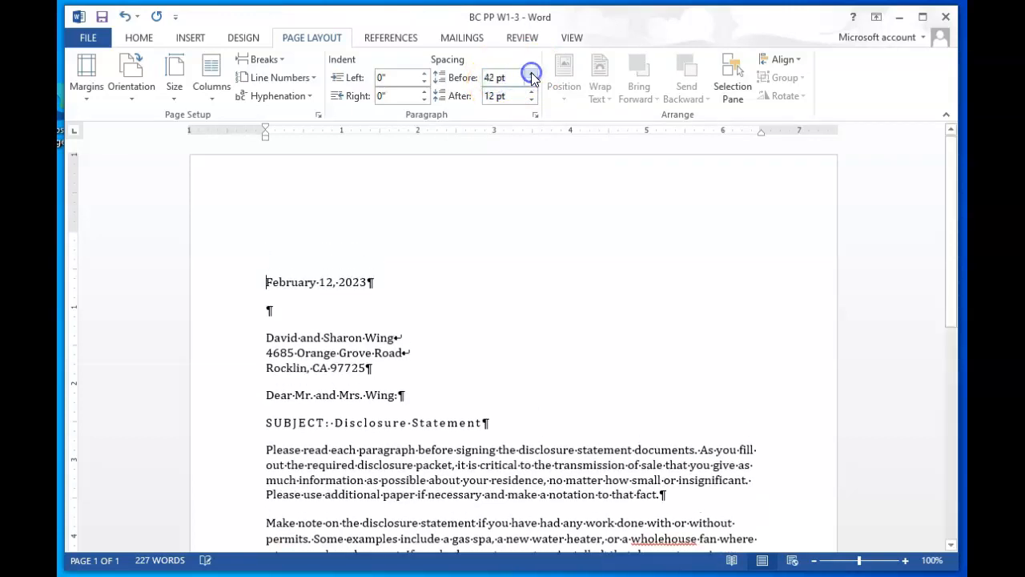
left_click(532, 73)
left_click(532, 73)
left_click(532, 73)
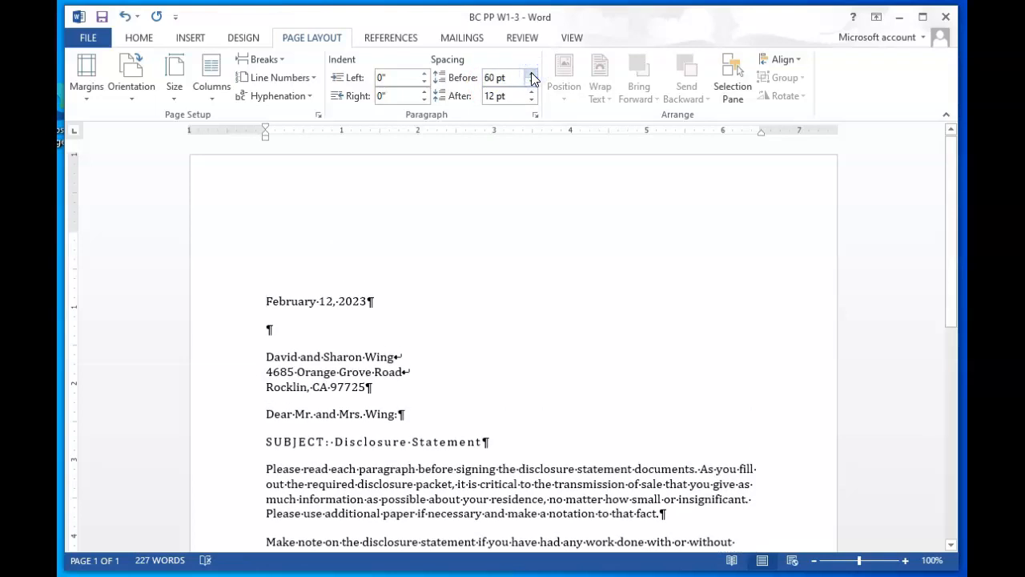
left_click(532, 73)
left_click(532, 73)
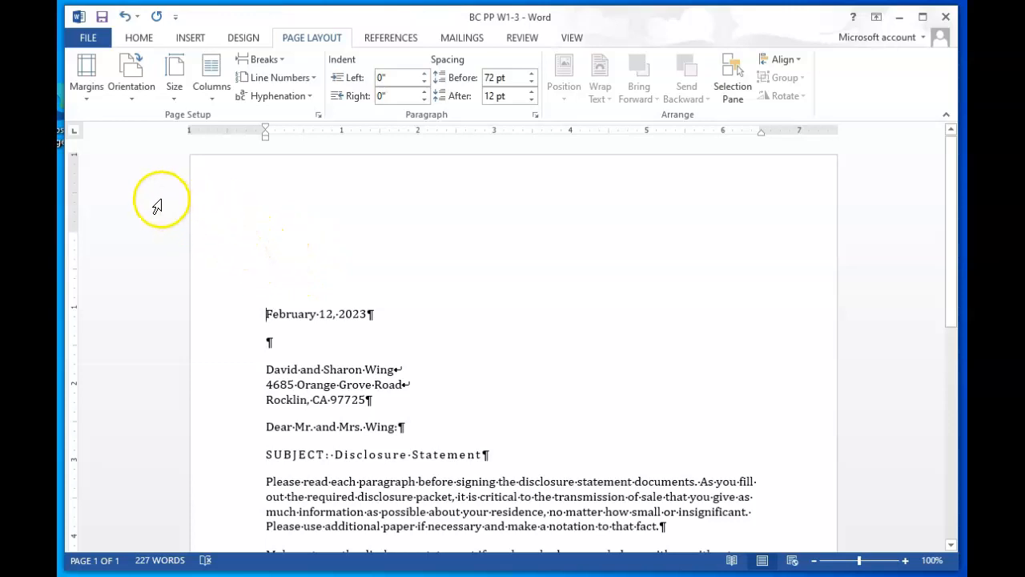
Center the "SUBJECT: Disclosure Statement" line horizontally.
left_click(340, 452)
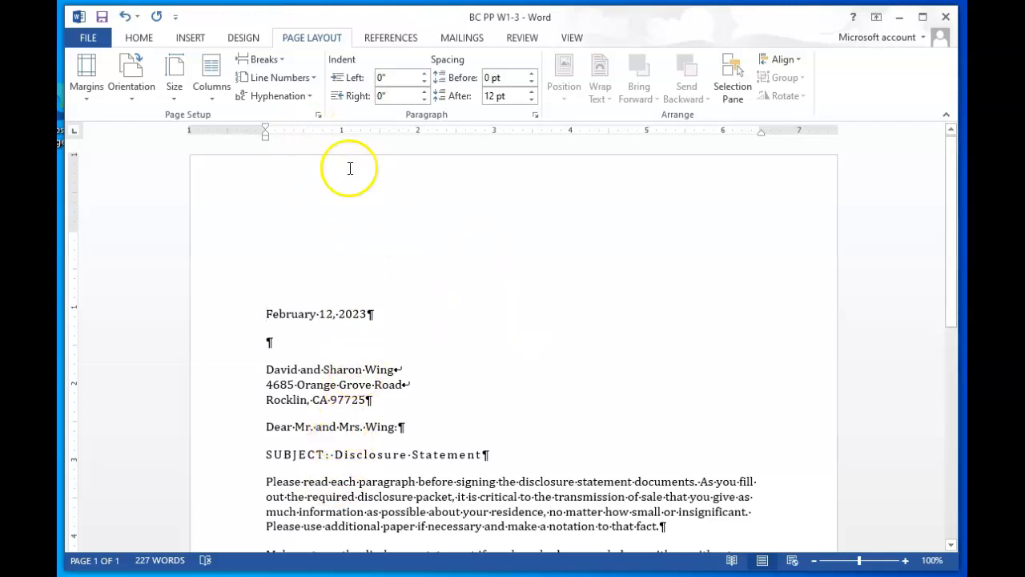
left_click(135, 40)
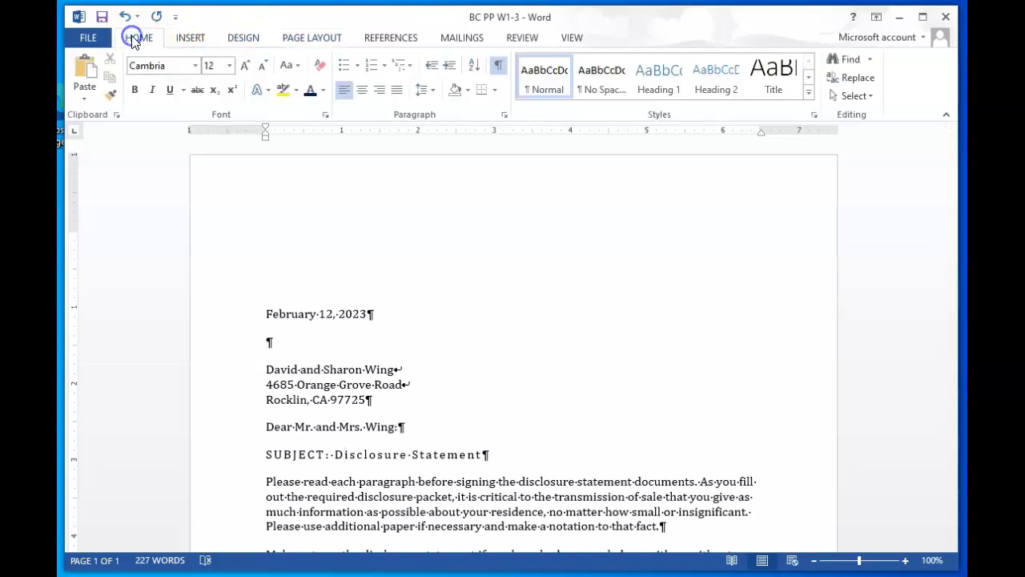
left_click(362, 92)
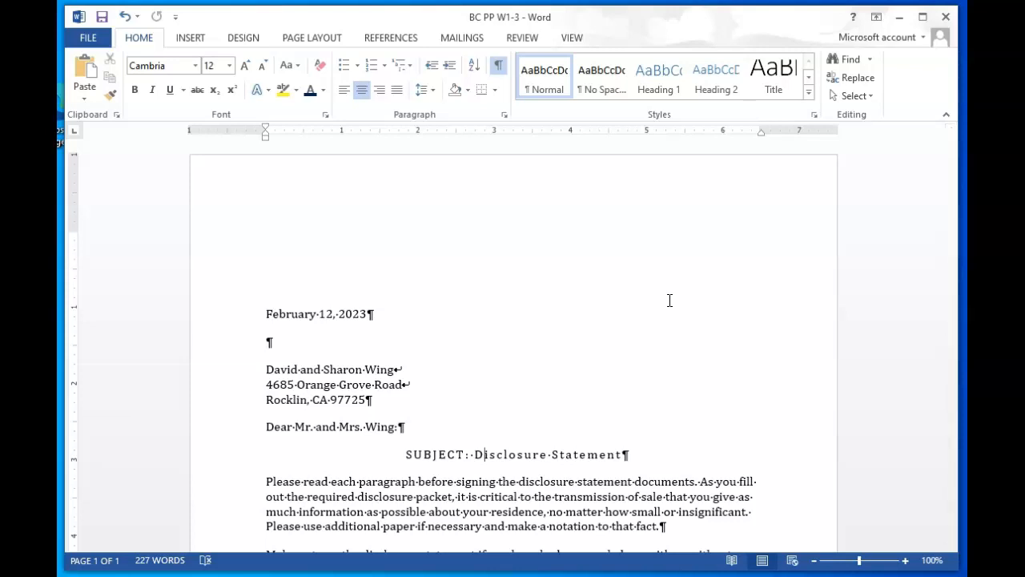
left_click(643, 291)
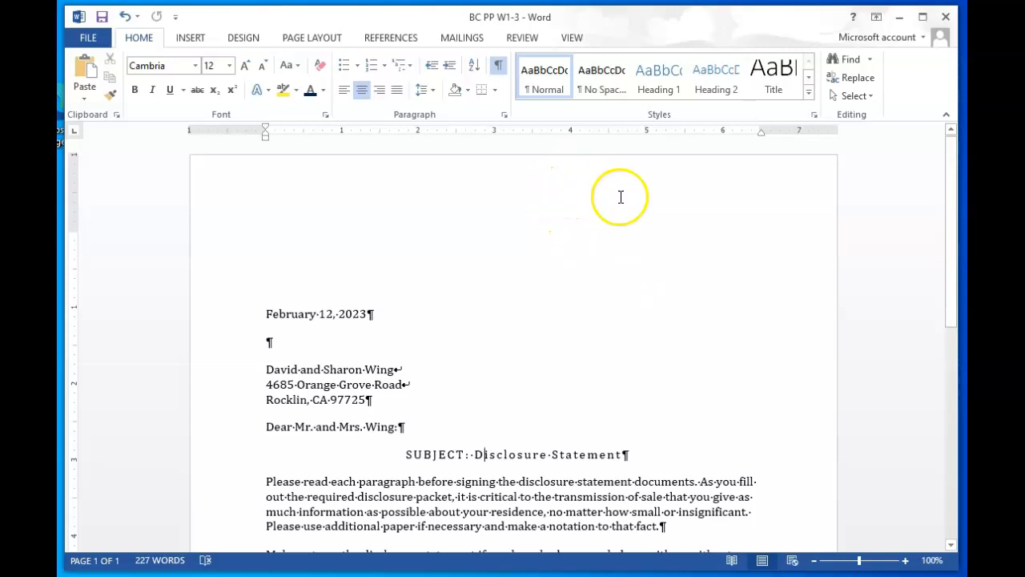
Replace the word "reveal" in the third body paragraph with the thesaurus synonym "divulge", and close the thesaurus.
scroll(799, 283, "down", 1)
scroll(799, 283, "down", 5)
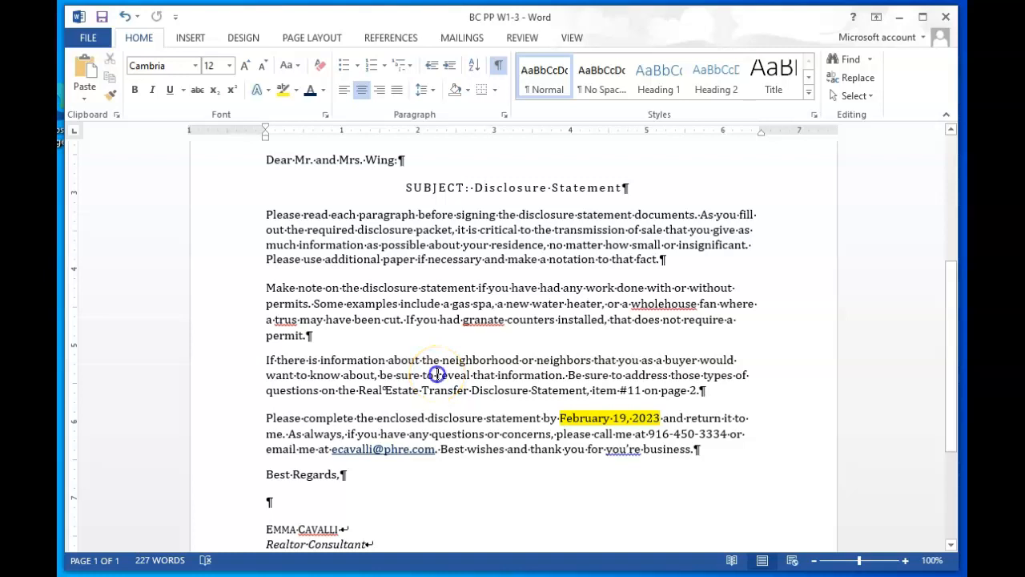
left_click_drag(437, 374, 469, 375)
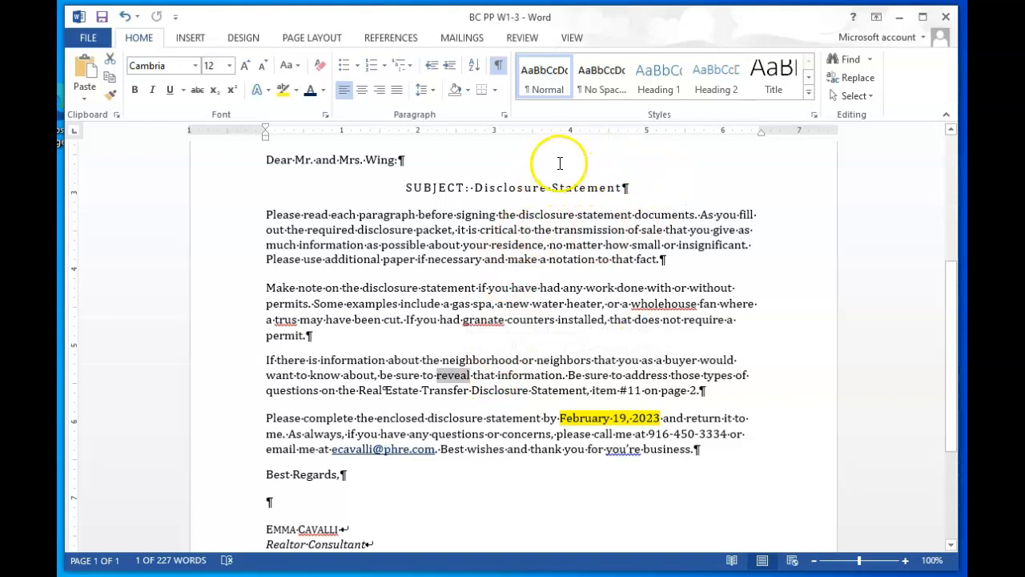
left_click(521, 40)
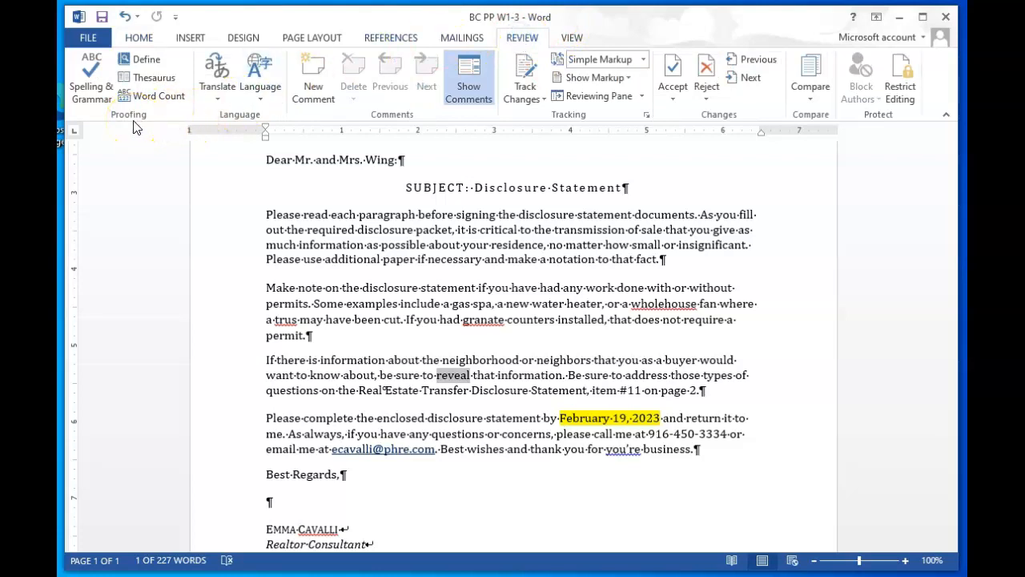
left_click(157, 79)
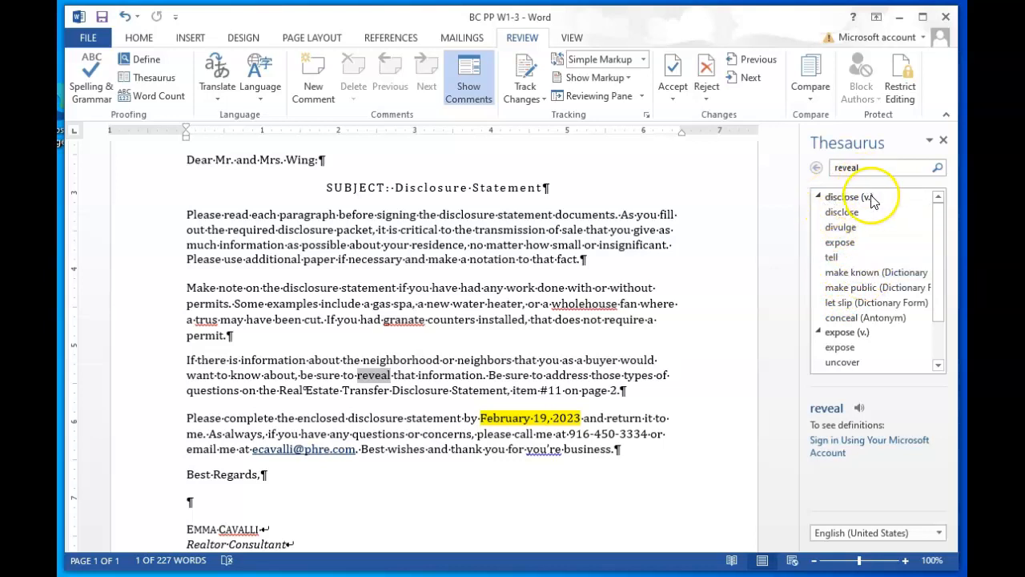
left_click(925, 228)
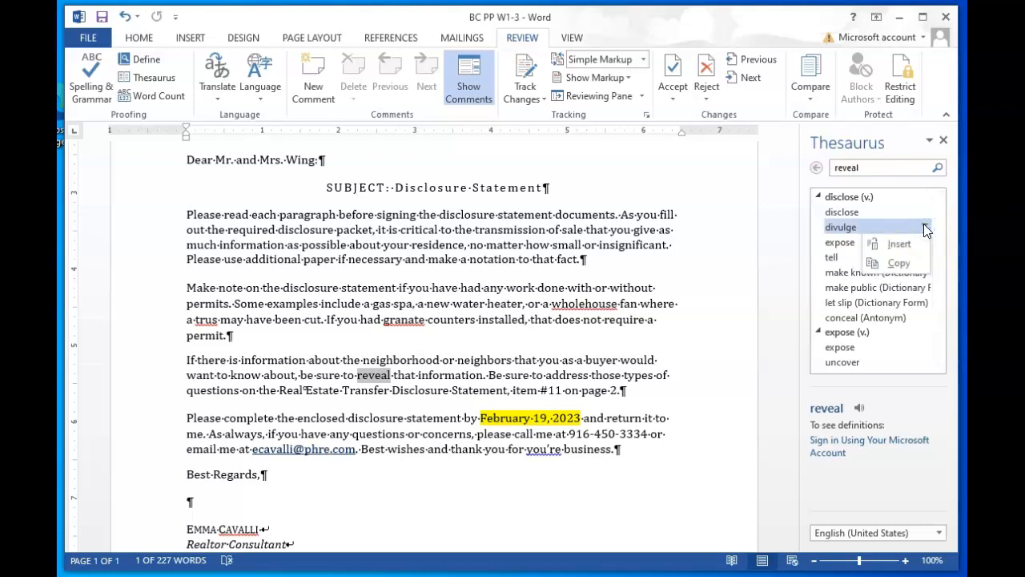
left_click(904, 245)
left_click(903, 244)
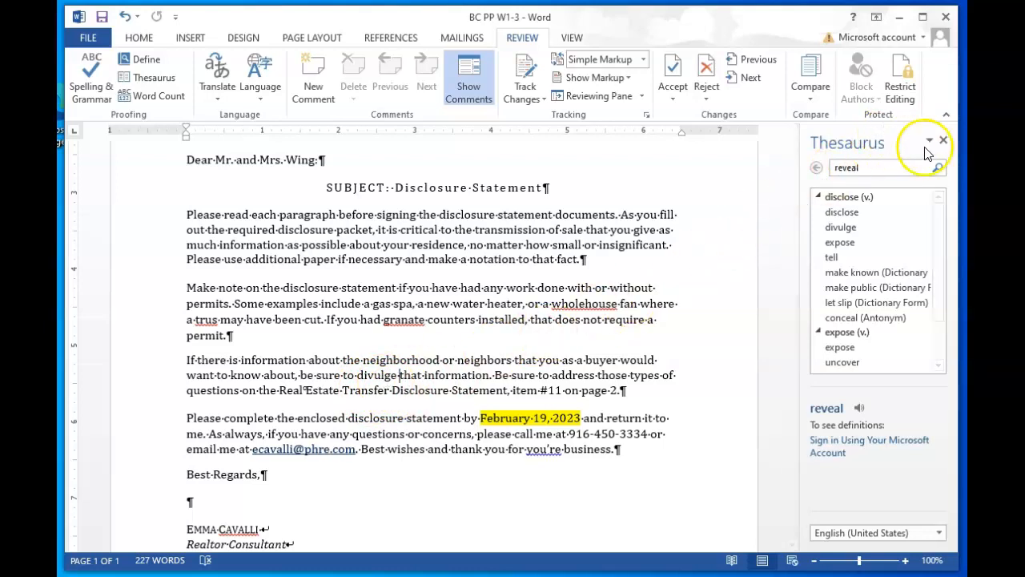
left_click(944, 142)
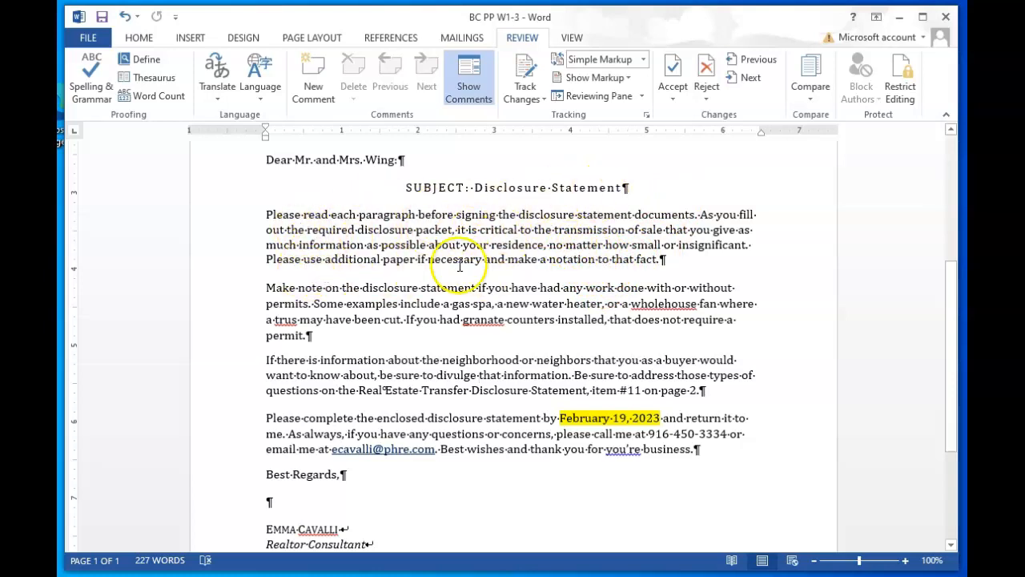
Replace the word "residence" in the first body paragraph with the synonym "home".
left_click_drag(492, 247, 541, 249)
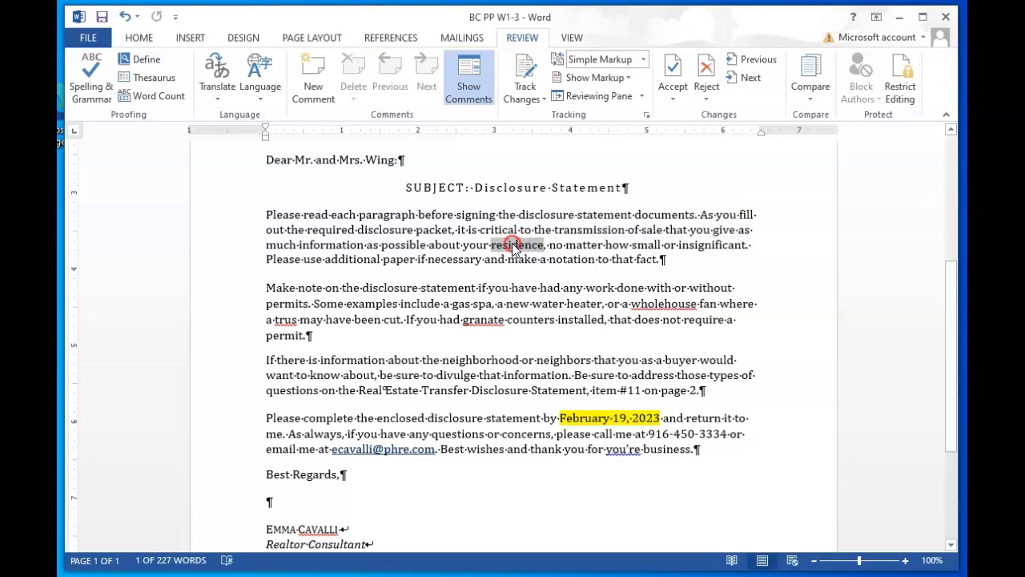
right_click(512, 245)
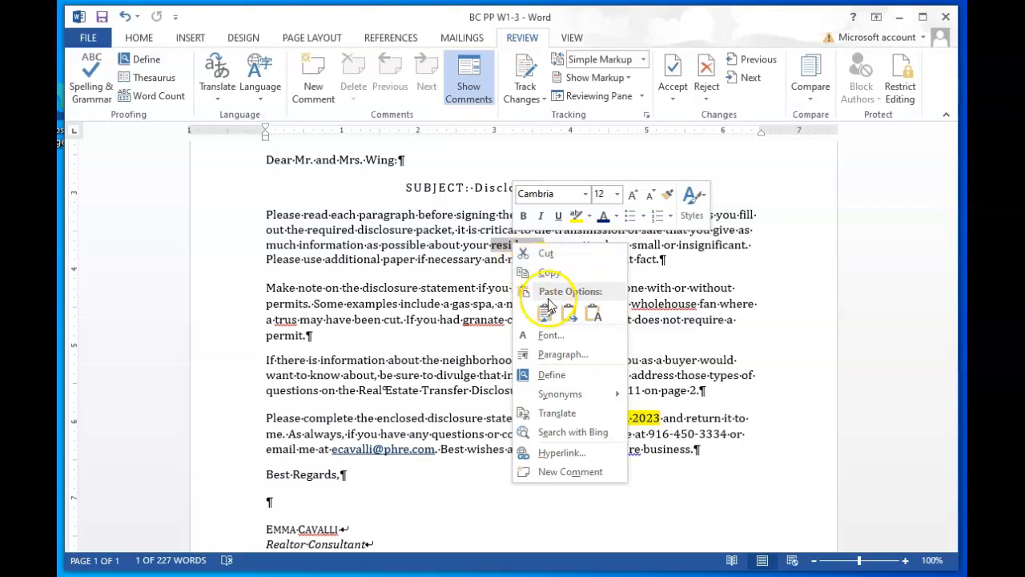
mouse_move(560, 392)
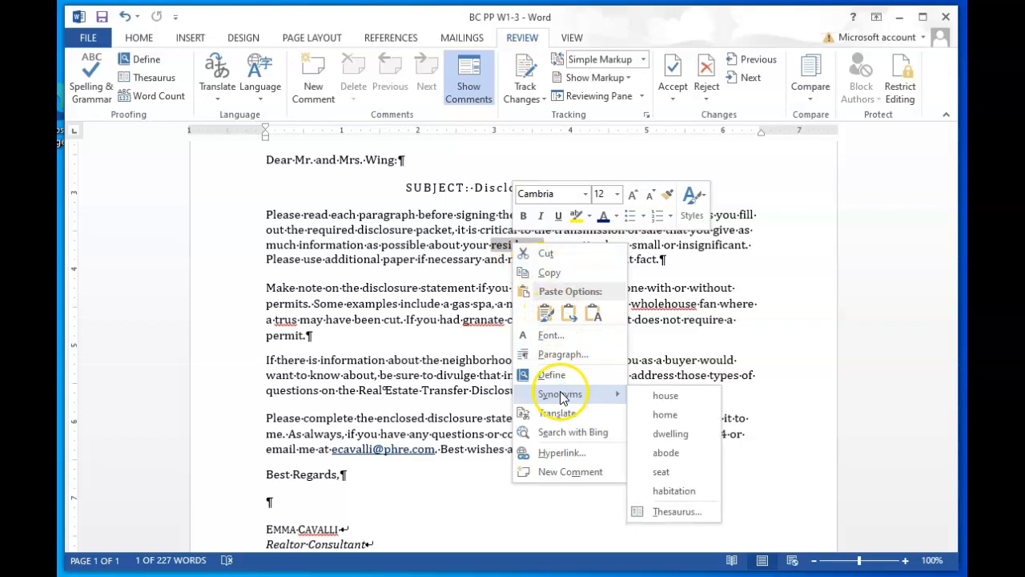
left_click(663, 415)
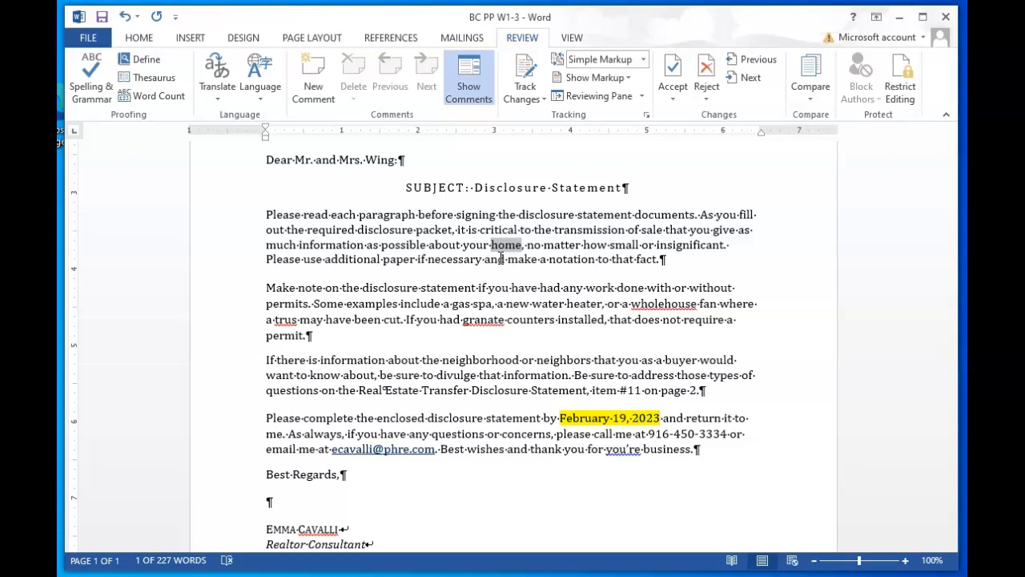
left_click(240, 191)
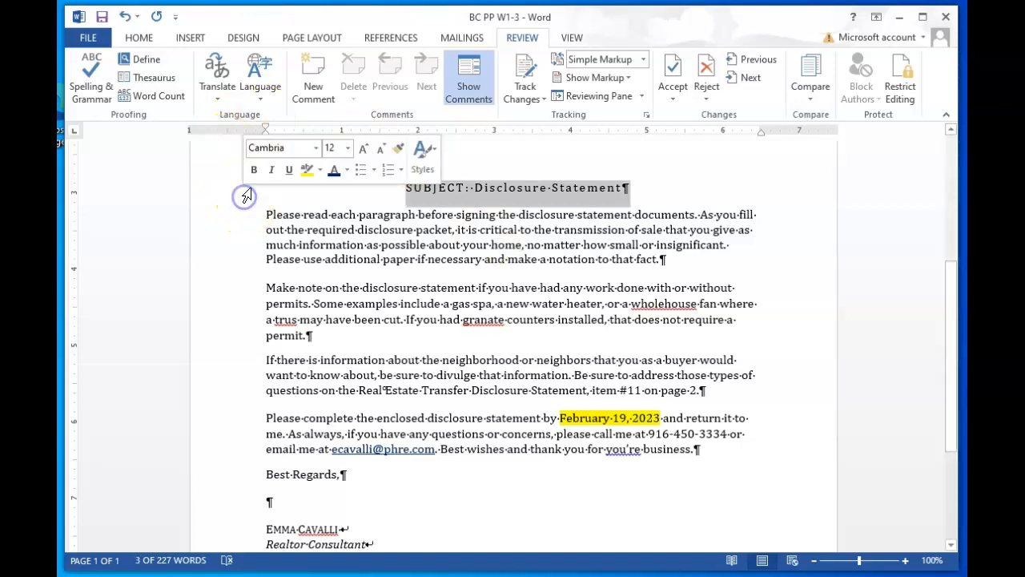
Add the typist's last name to the default custom dictionary RoamingCustom.dic in the proofing options, and accept the changes.
left_click(85, 37)
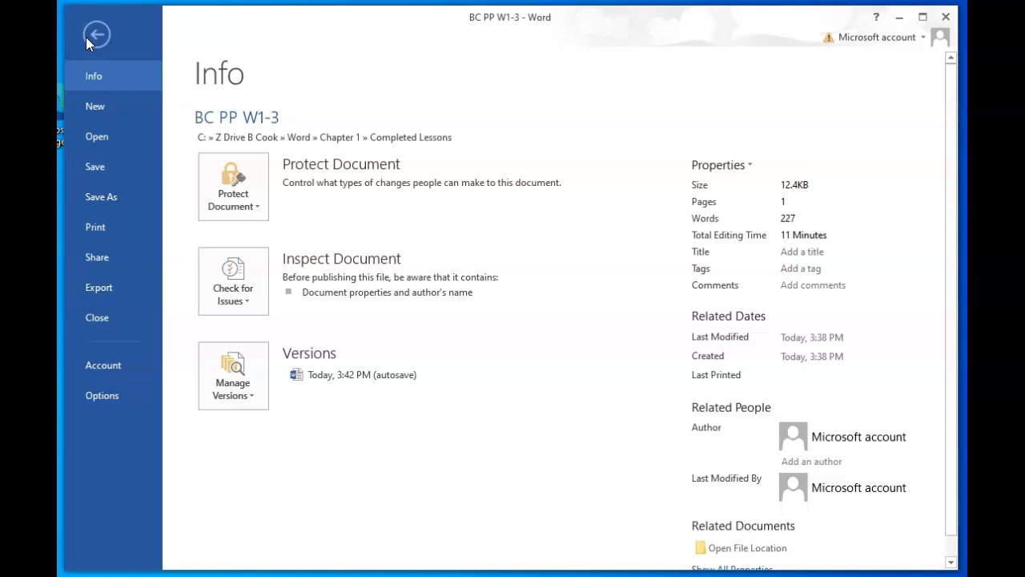
left_click(101, 395)
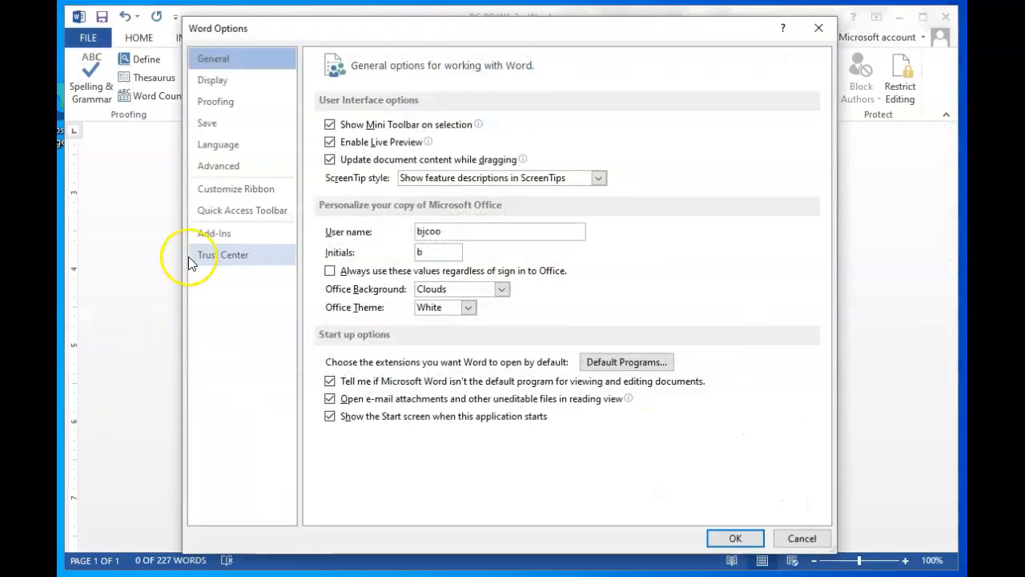
left_click(216, 100)
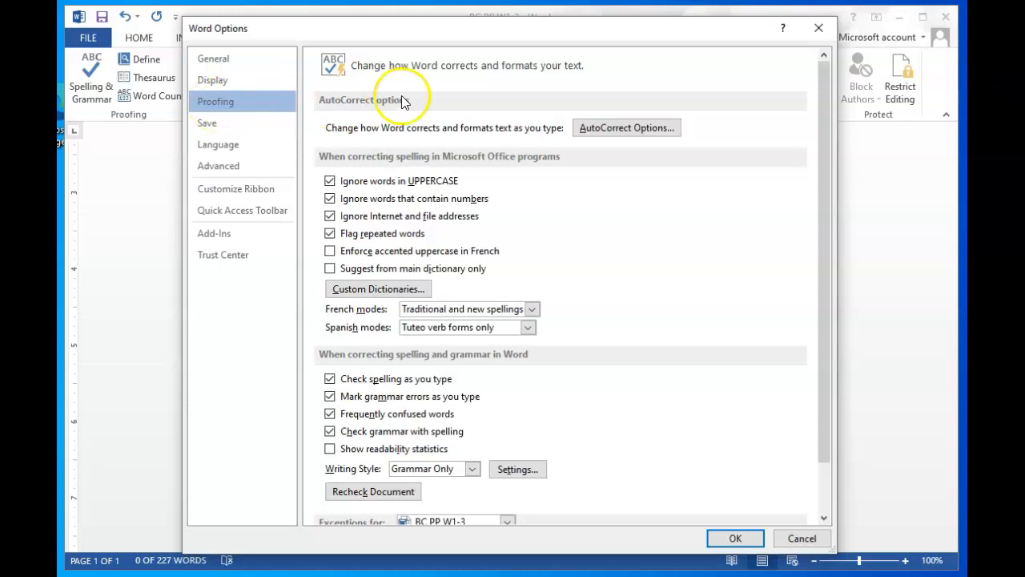
left_click(360, 290)
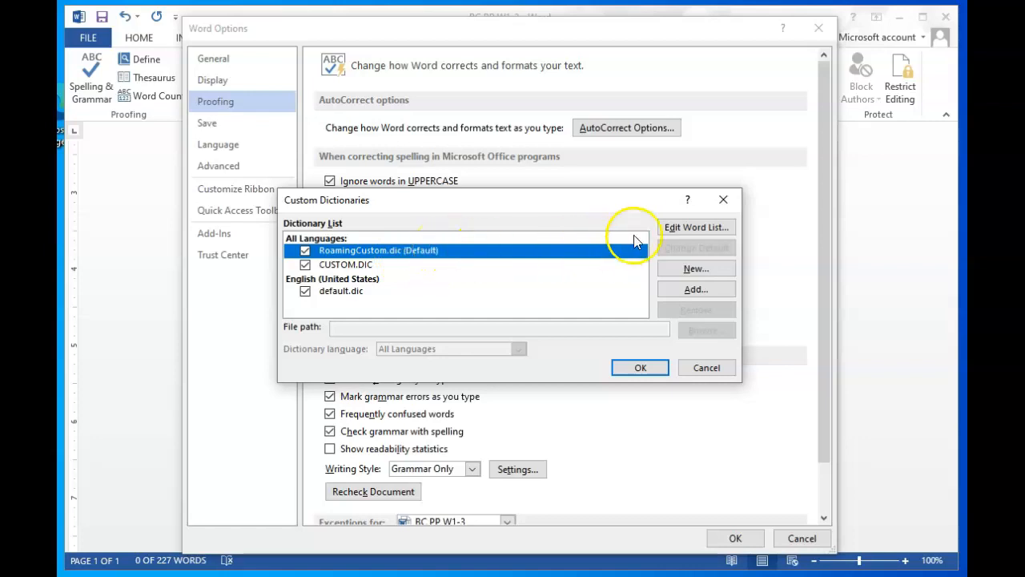
left_click(693, 229)
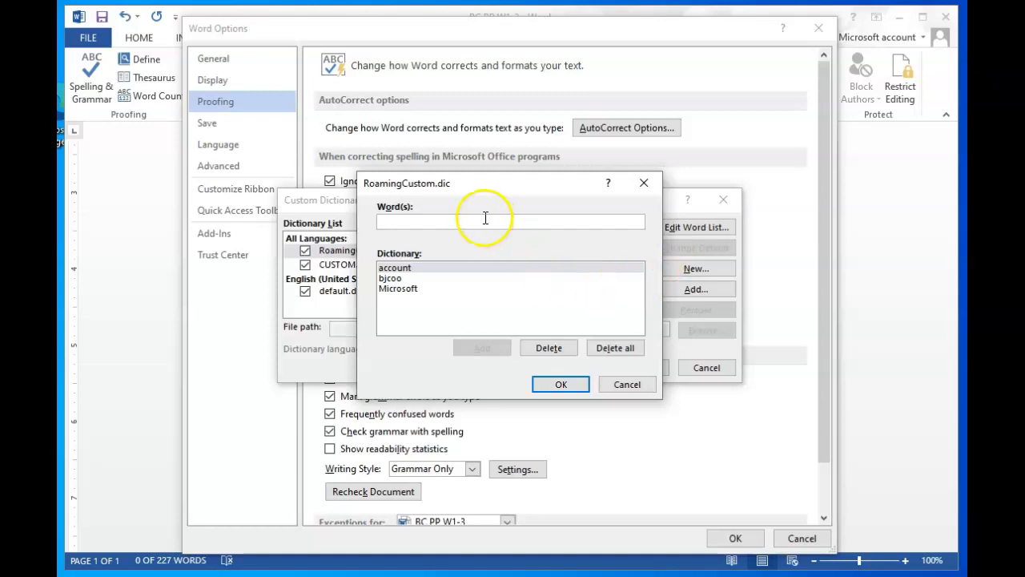
left_click(431, 224)
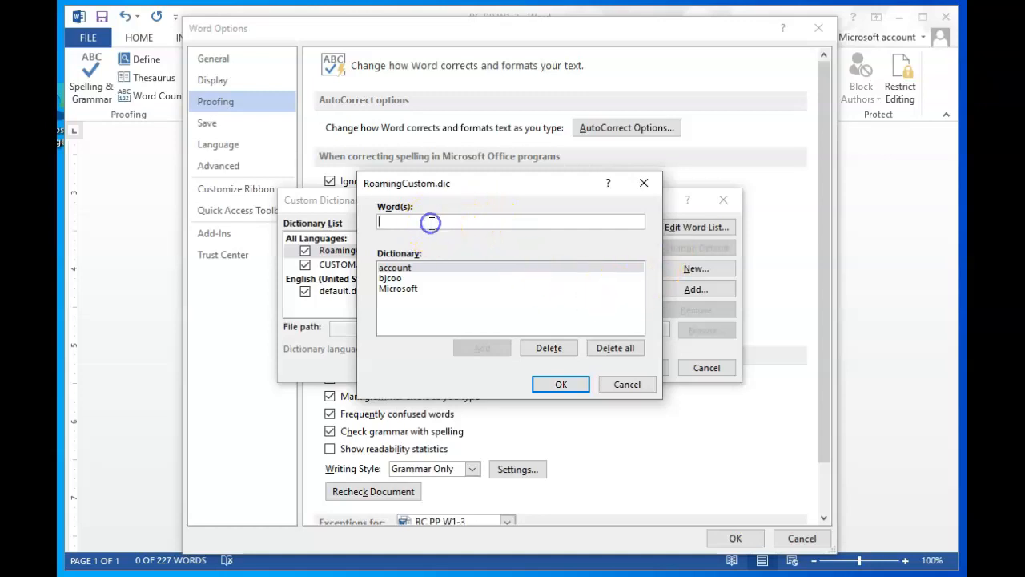
type("Cook")
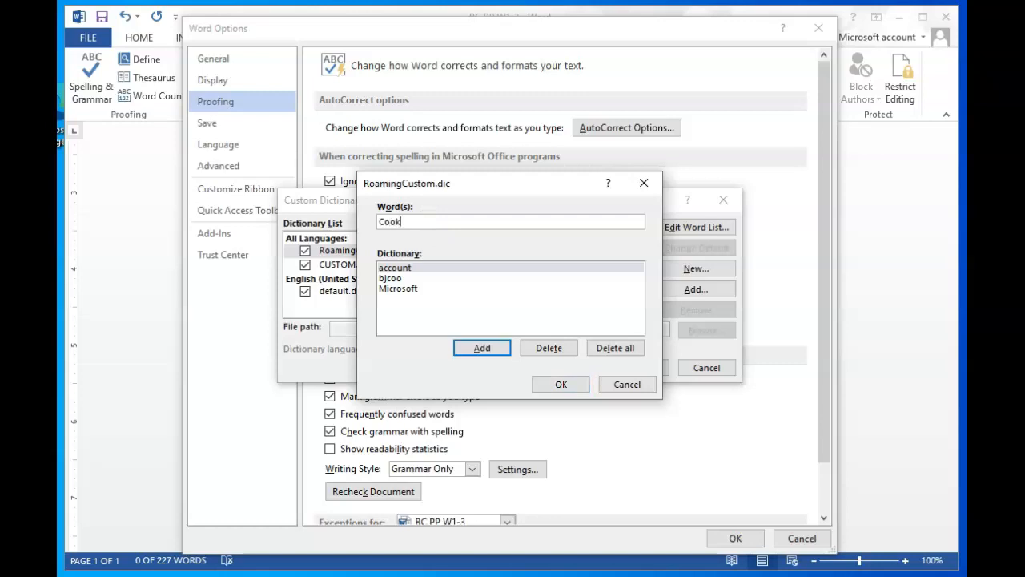
left_click(484, 347)
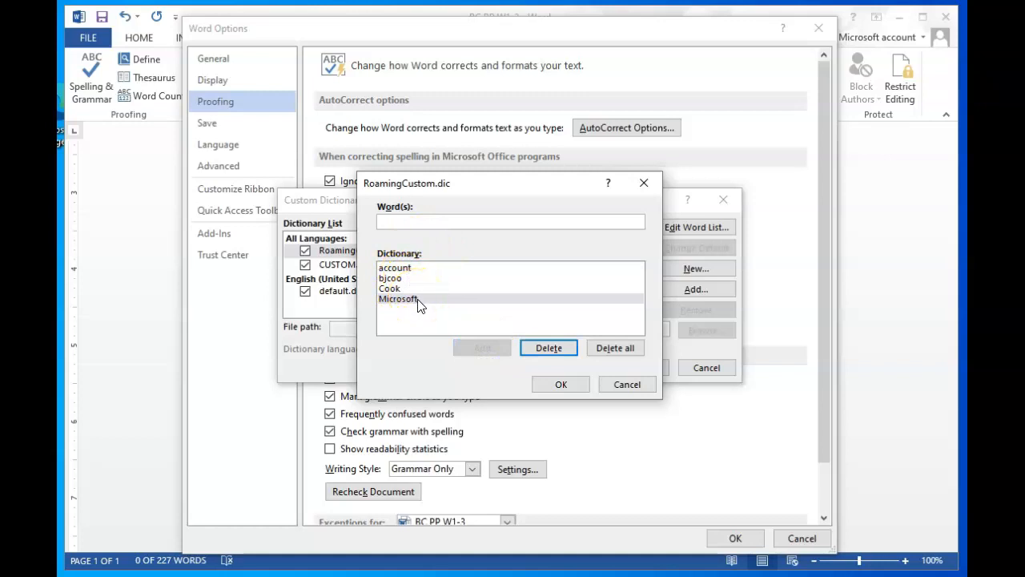
left_click(561, 385)
left_click(642, 369)
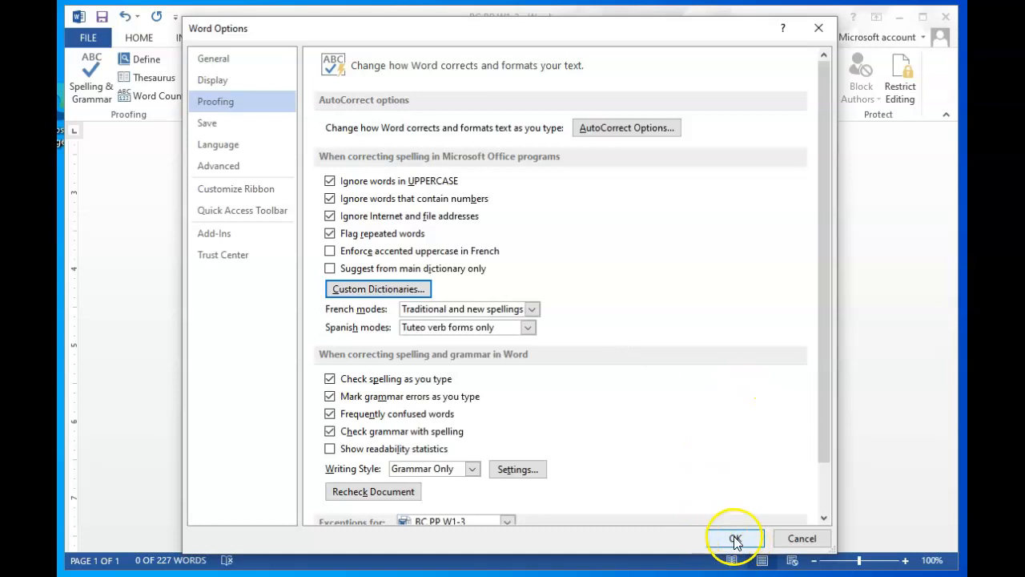
left_click(735, 539)
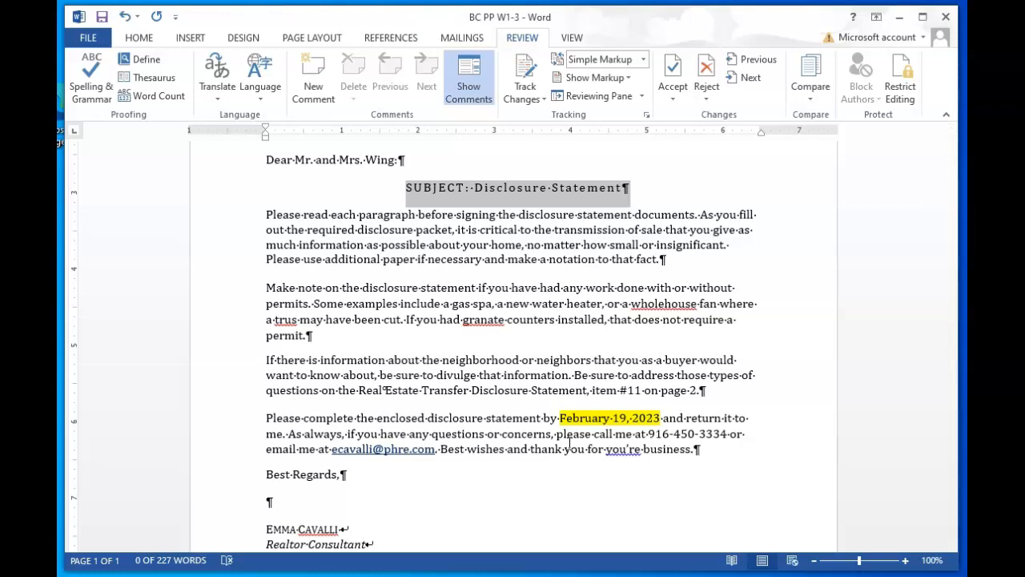
Correct the misspelled "wholehouse" in the second body paragraph to the suggestion "whole house".
left_click(605, 449)
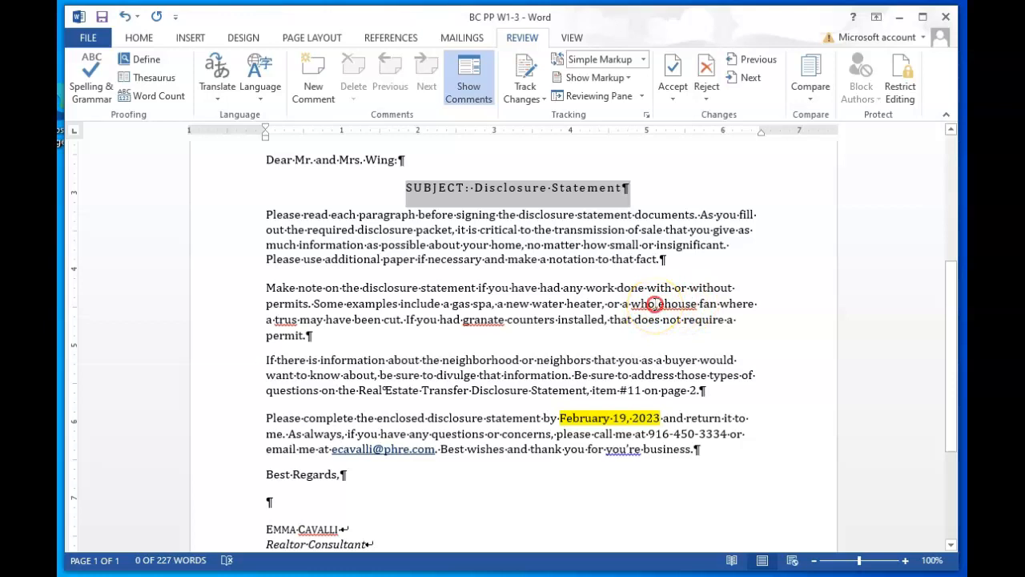
right_click(655, 304)
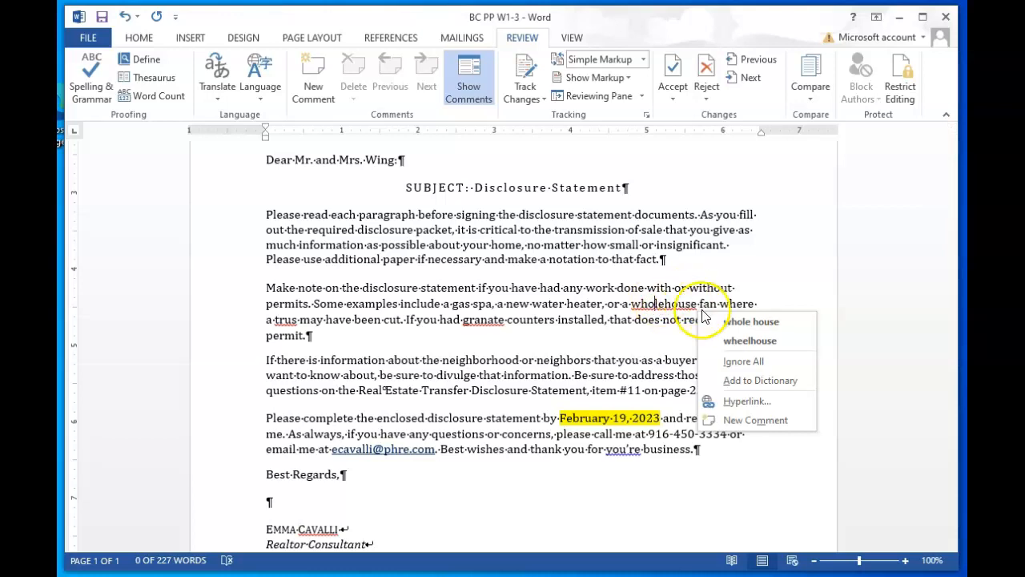
left_click(722, 328)
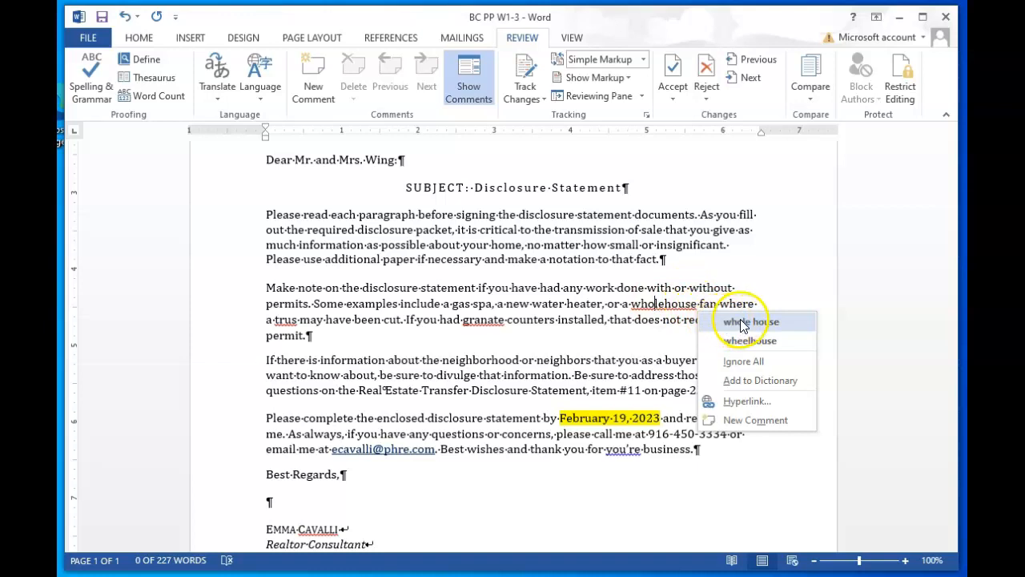
left_click(742, 322)
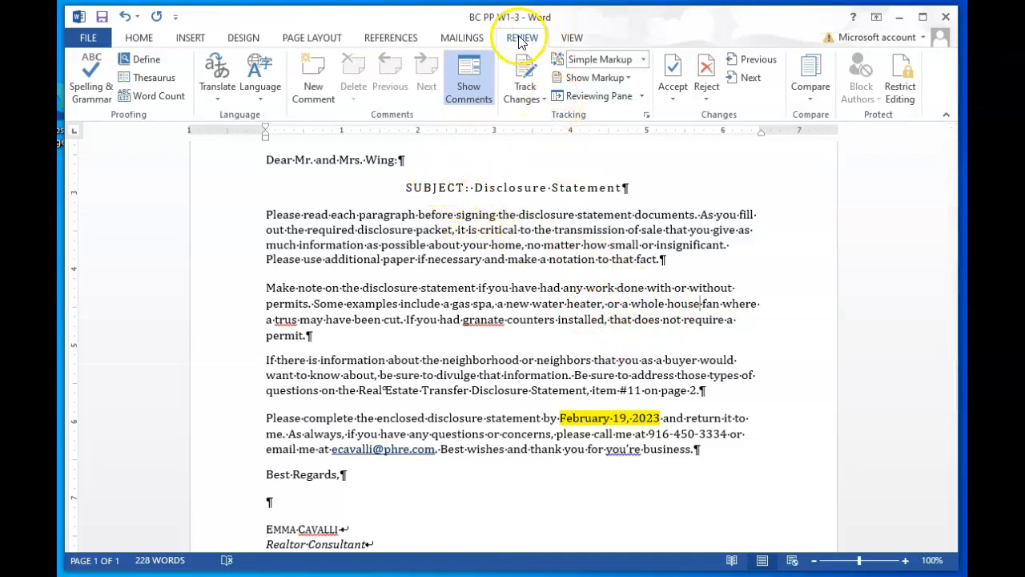
Run the spelling and grammar check, changing "trus" to "truss" and "granate" to "granite" in the second body paragraph.
left_click(86, 72)
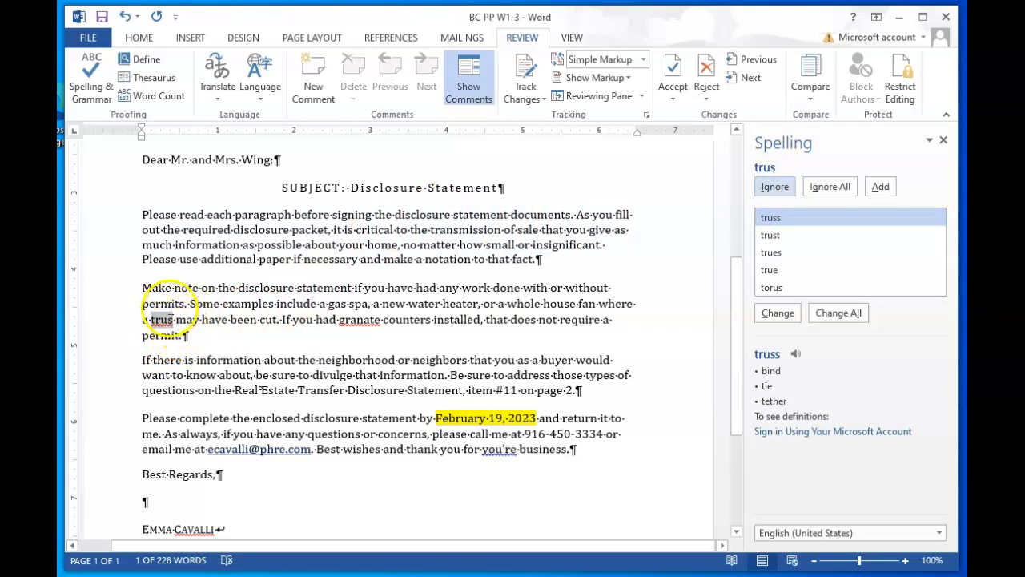
left_click(773, 221)
left_click(781, 316)
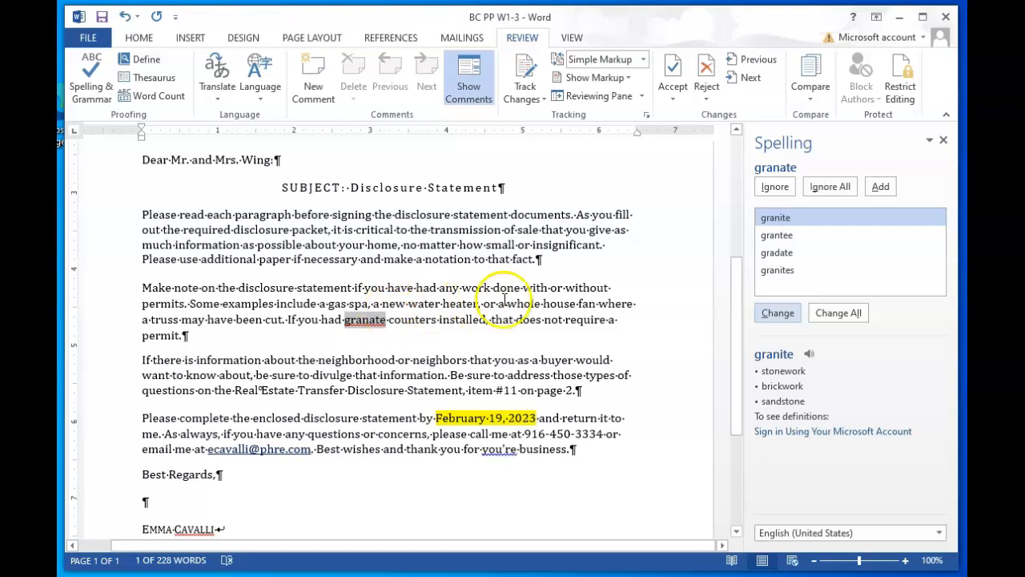
left_click(788, 223)
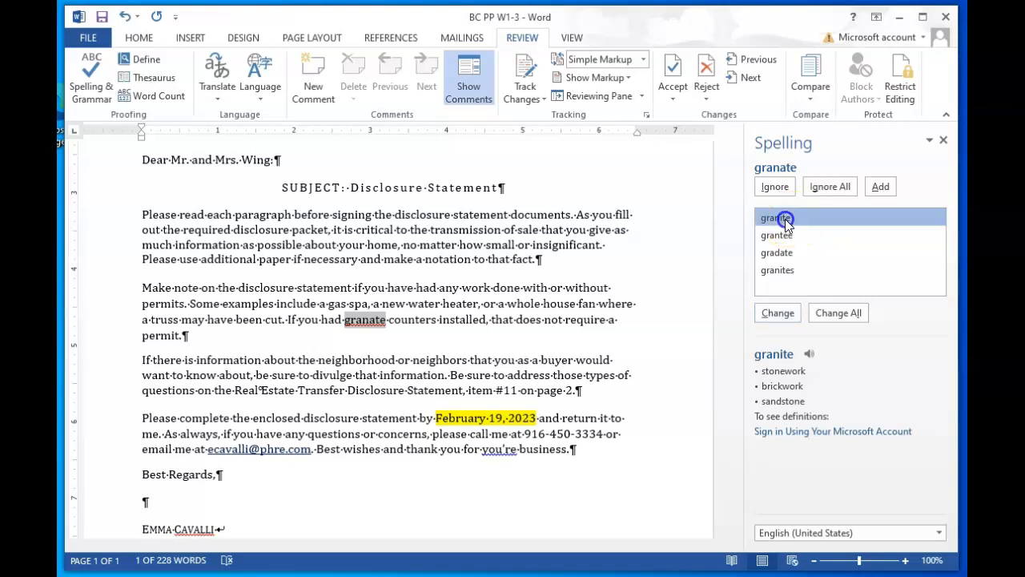
left_click(781, 314)
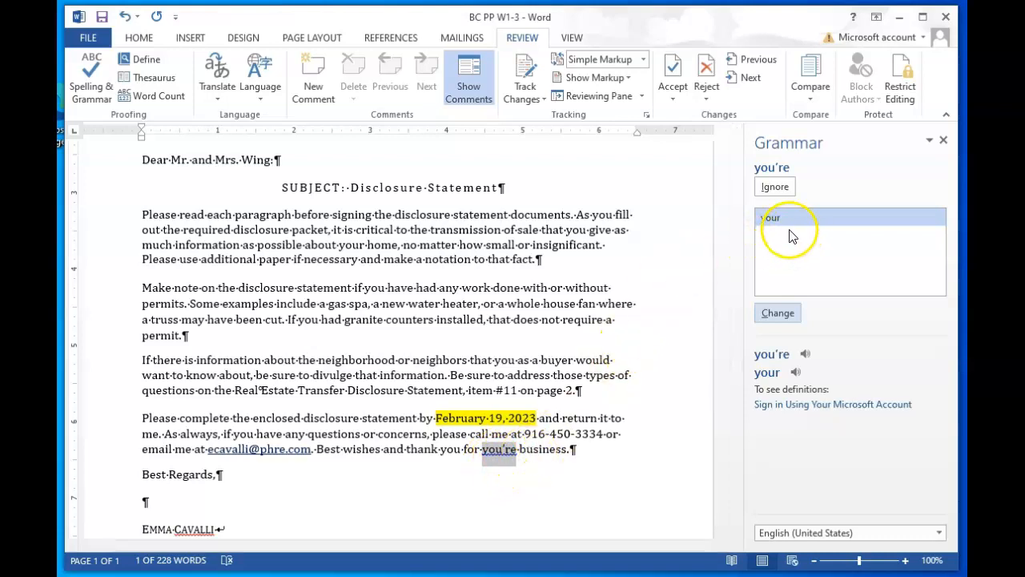
Change "you're" to "your" in the closing paragraph and add the flagged surname in the signature block to the dictionary.
left_click(770, 219)
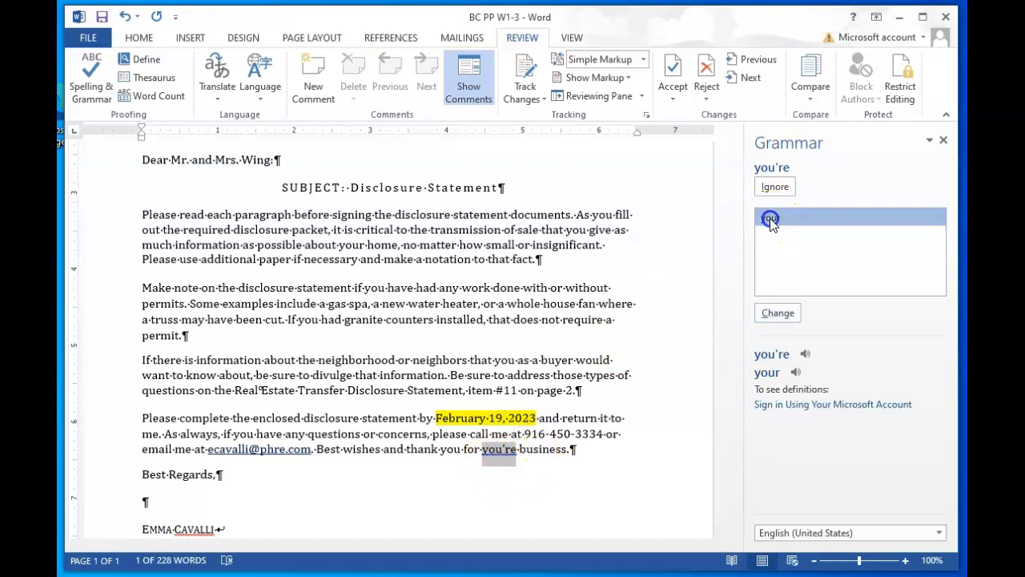
left_click(785, 312)
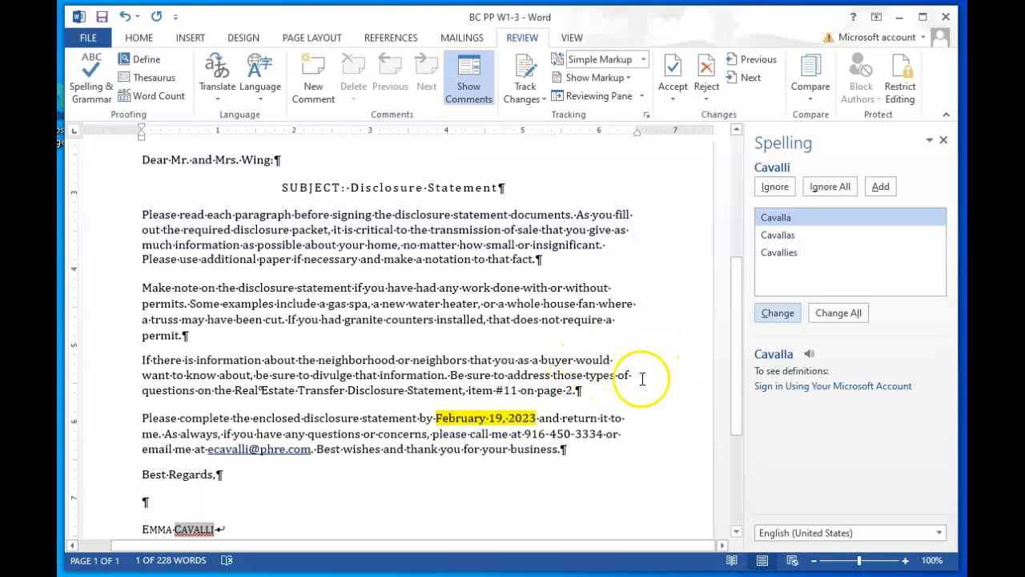
scroll(644, 378, "down", 2)
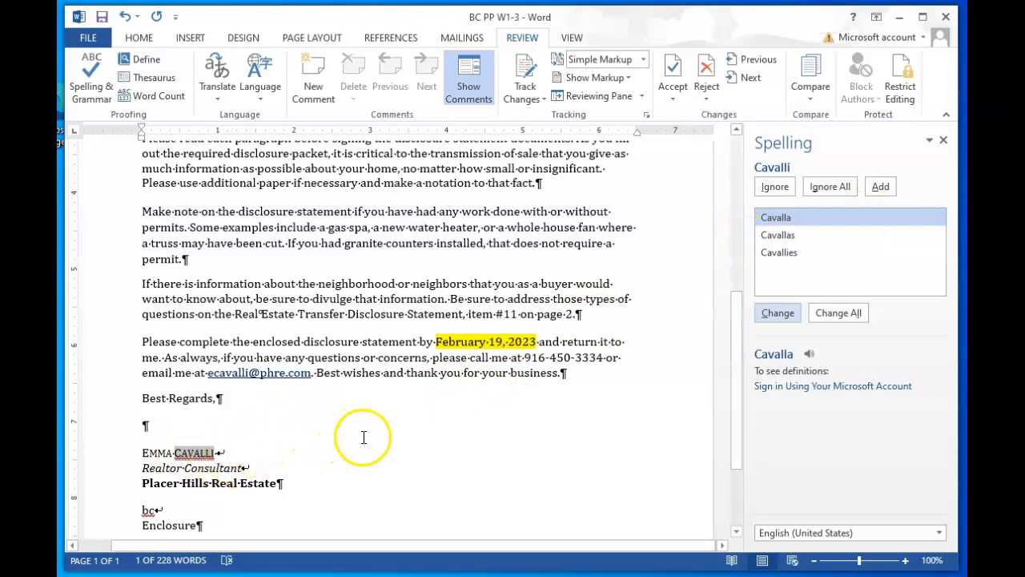
left_click(881, 187)
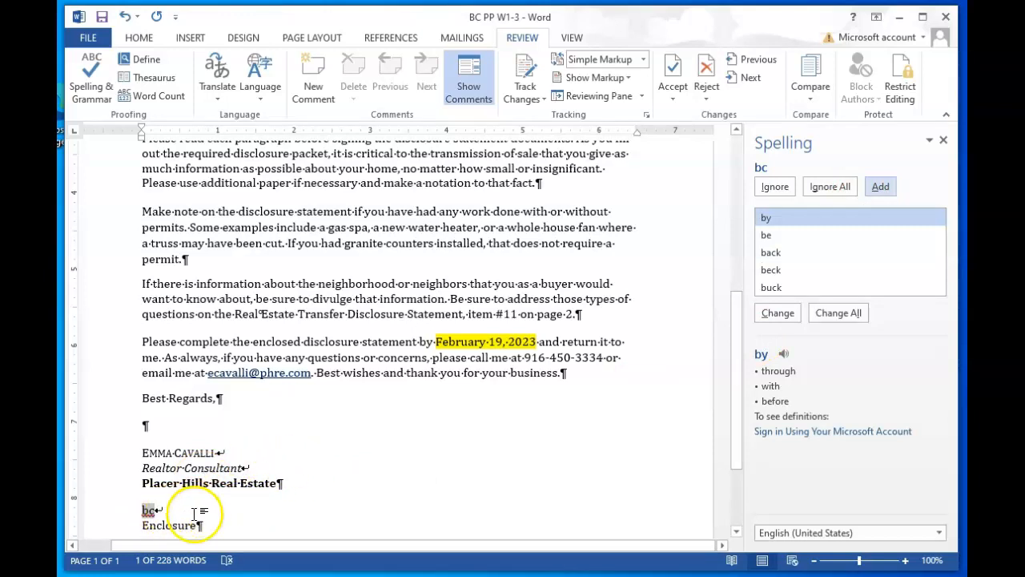
Ignore the spelling and capitalization flags on the reference initials "bc" and finish the spelling and grammar check.
left_click(775, 187)
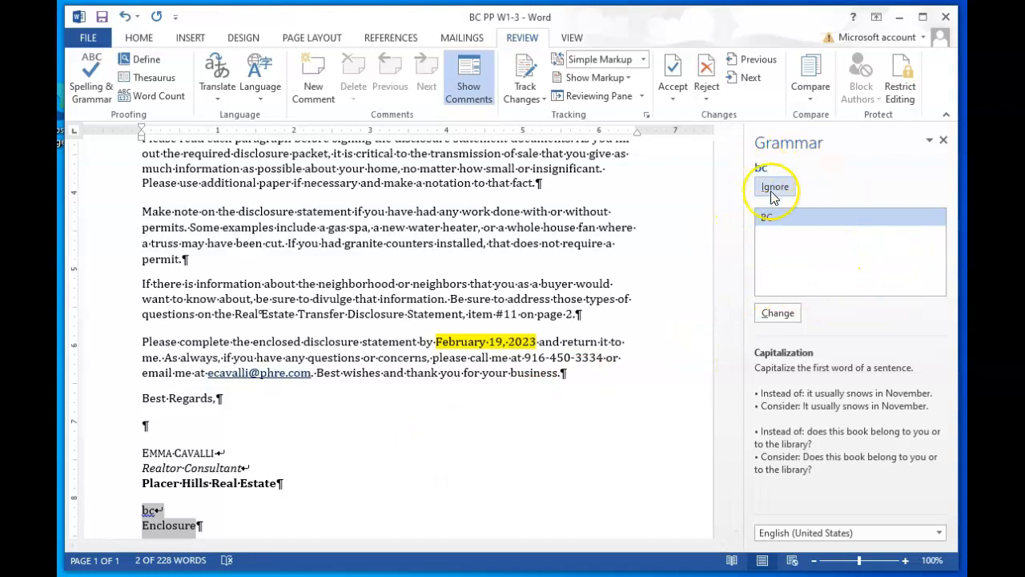
left_click(773, 187)
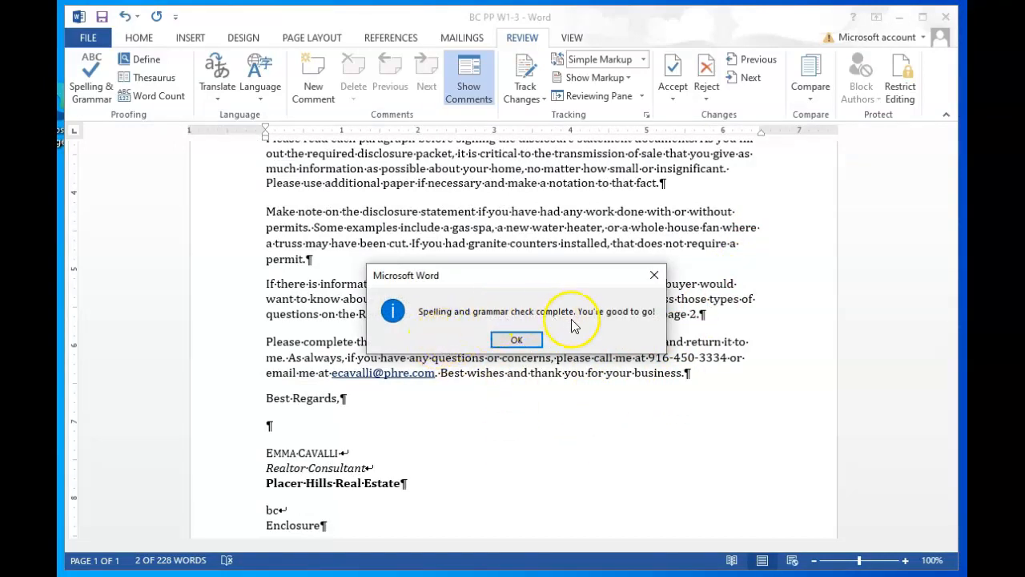
left_click(516, 342)
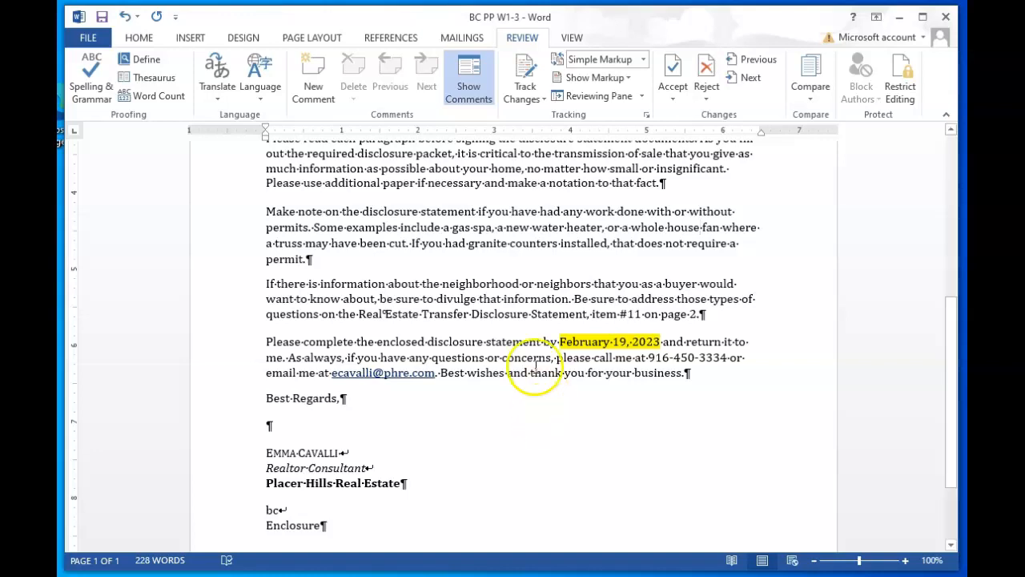
Set the document's Title property to "Disclosure Statement" and remove the current author from the document properties.
left_click(89, 41)
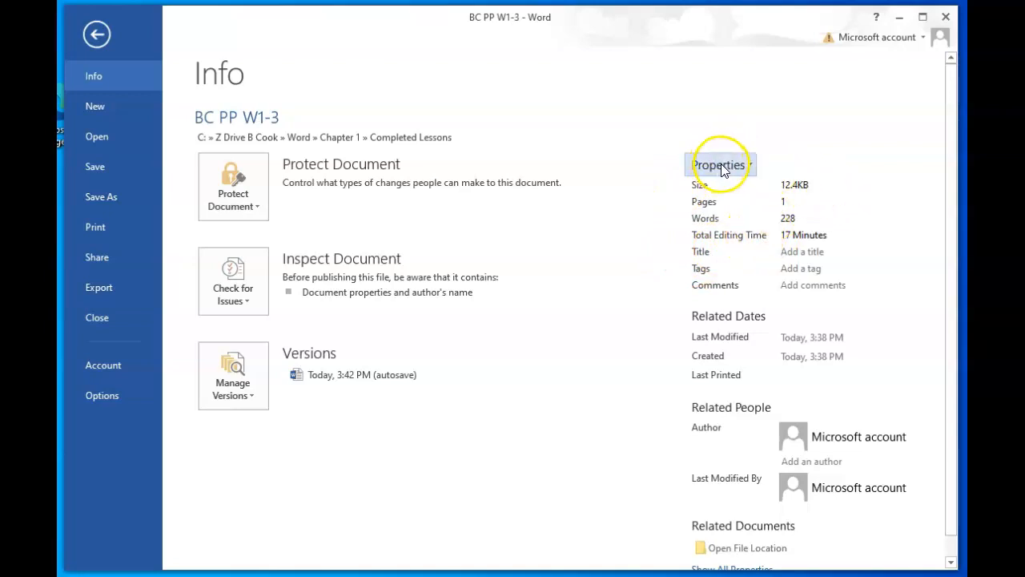
left_click(815, 252)
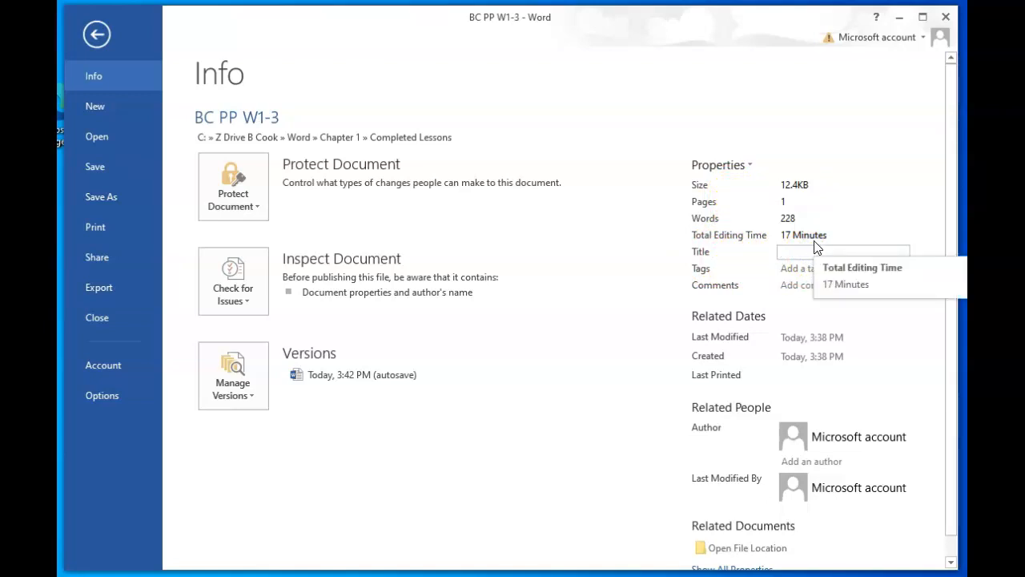
type("Disclosure Statement")
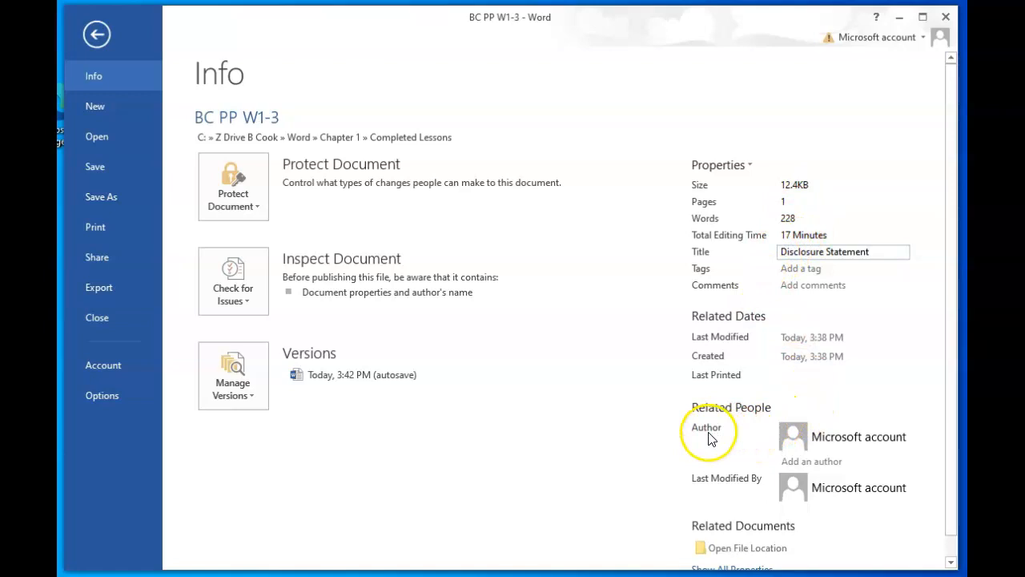
right_click(861, 443)
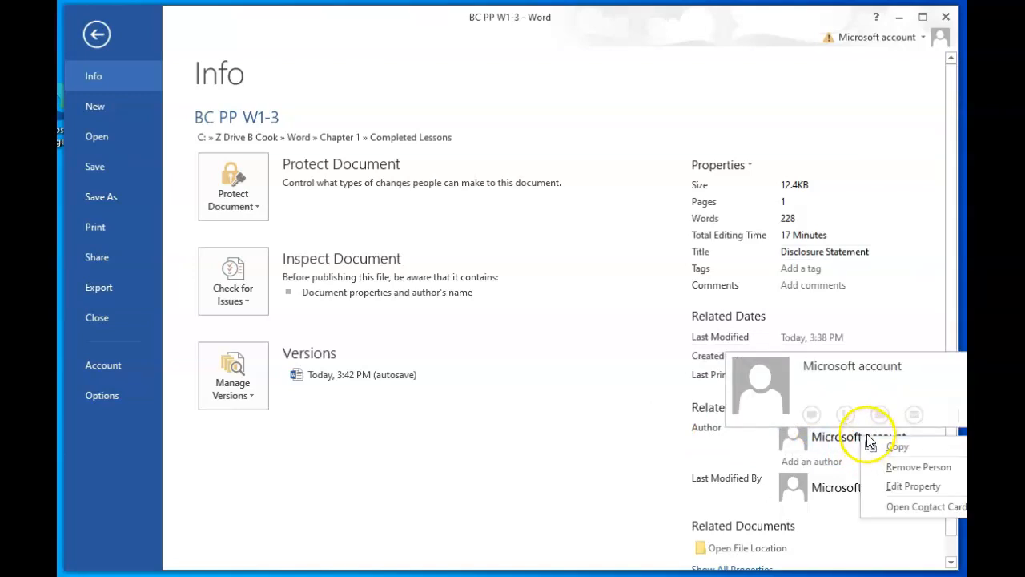
left_click(913, 466)
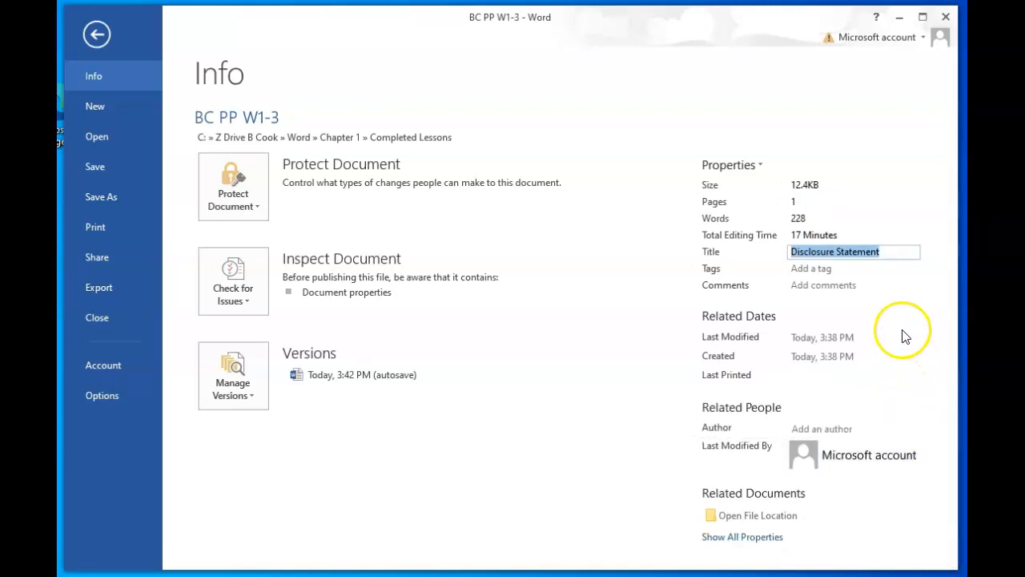
Enter the letter signer's full name as the author in the document properties.
left_click(859, 427)
type("Emma Cavalli")
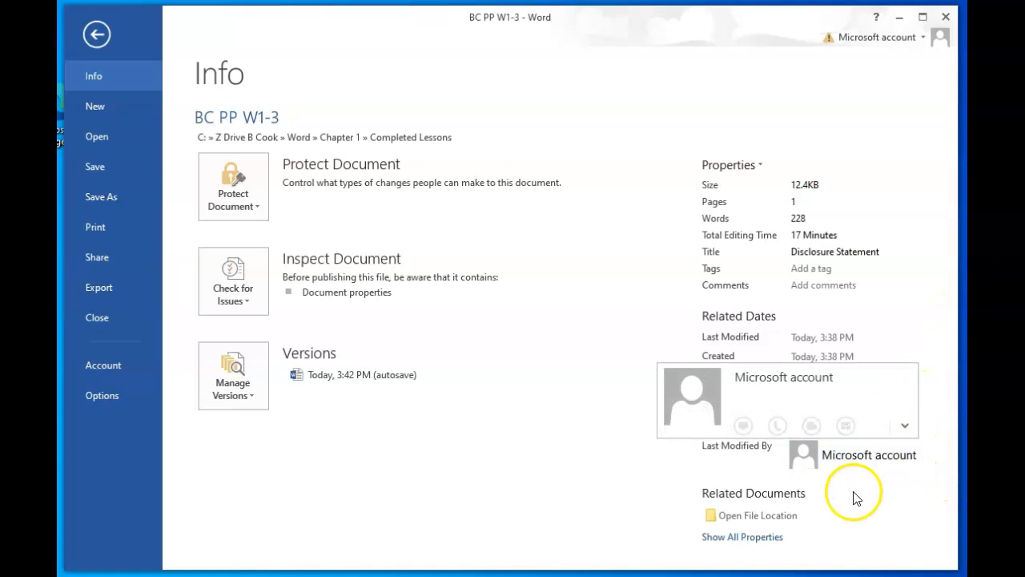
left_click(769, 538)
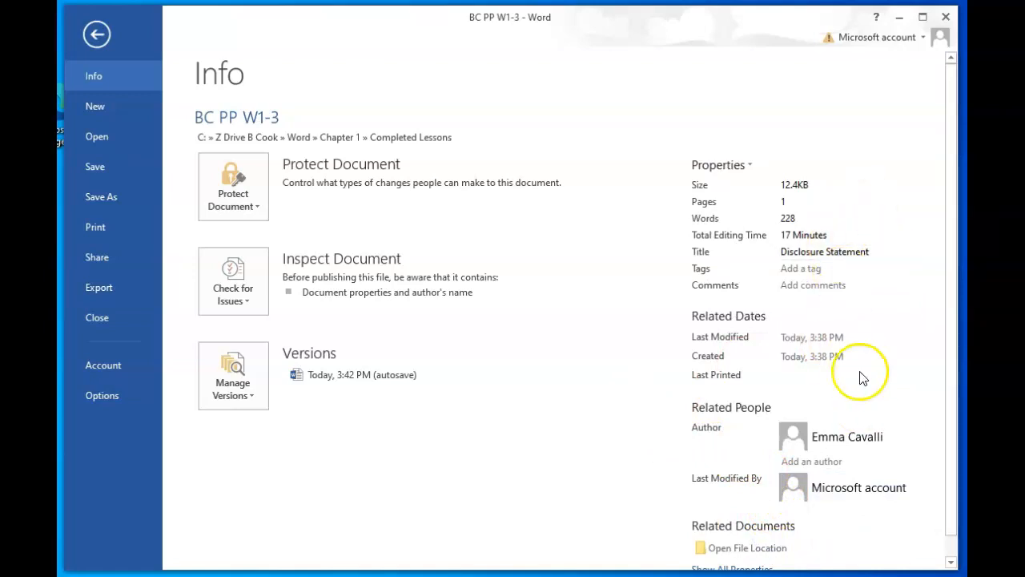
Show all document properties and set the Company property to "Placer Hills Real Estate".
scroll(881, 370, "down", 1)
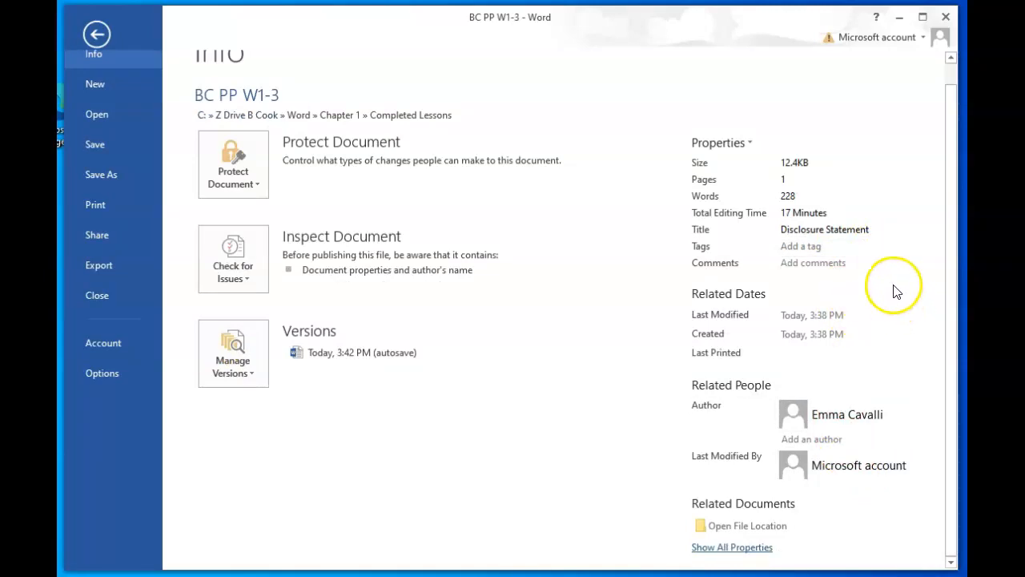
scroll(878, 289, "up", 1)
scroll(881, 312, "down", 1)
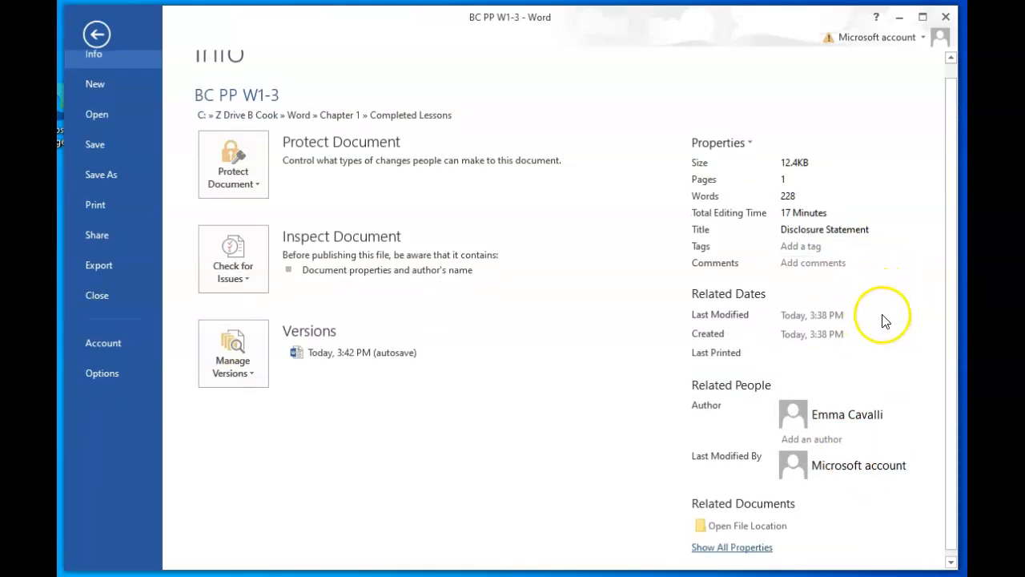
left_click(737, 547)
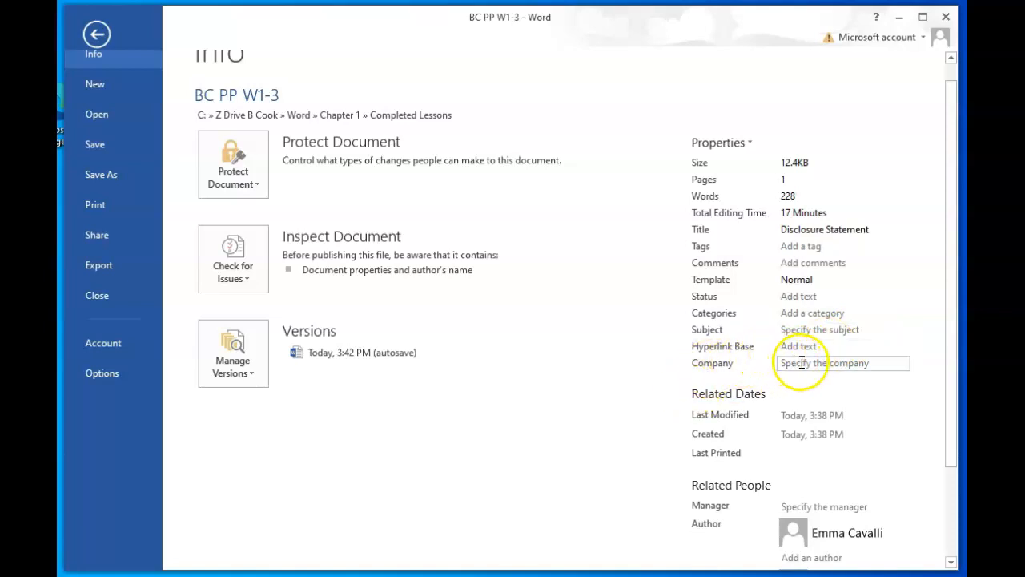
left_click(846, 363)
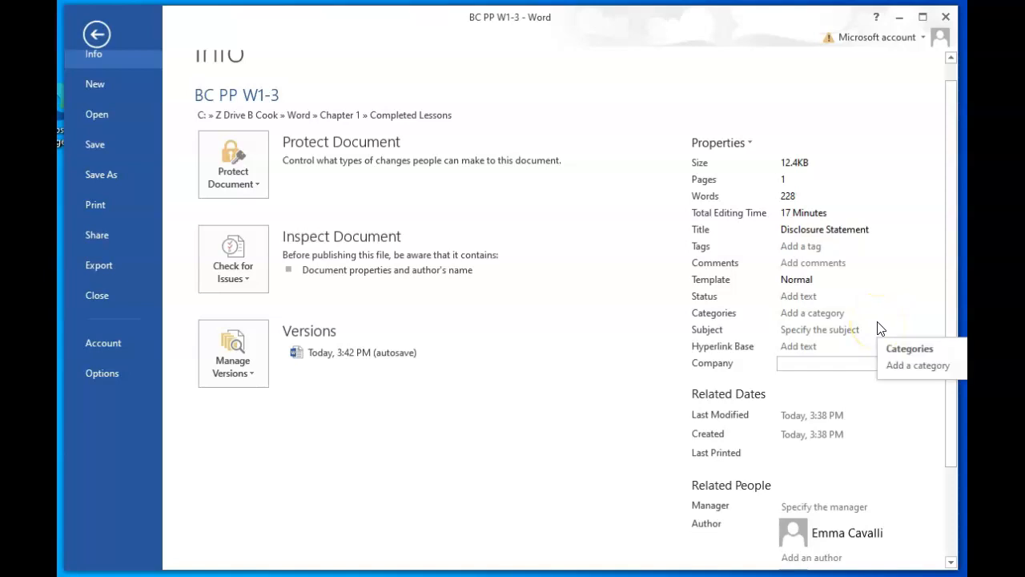
type("Placer Hills Real Estate")
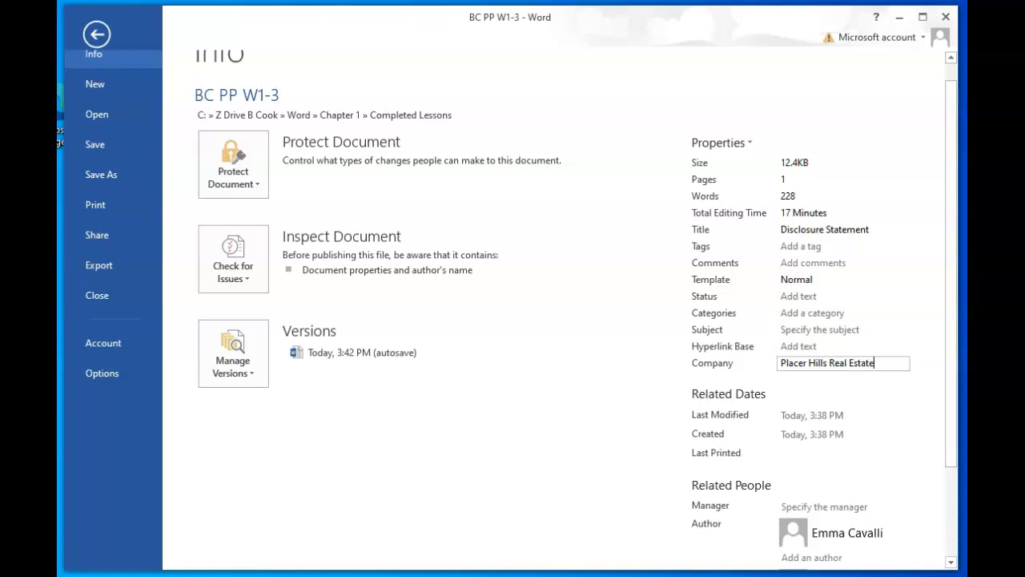
key("ctrl+a")
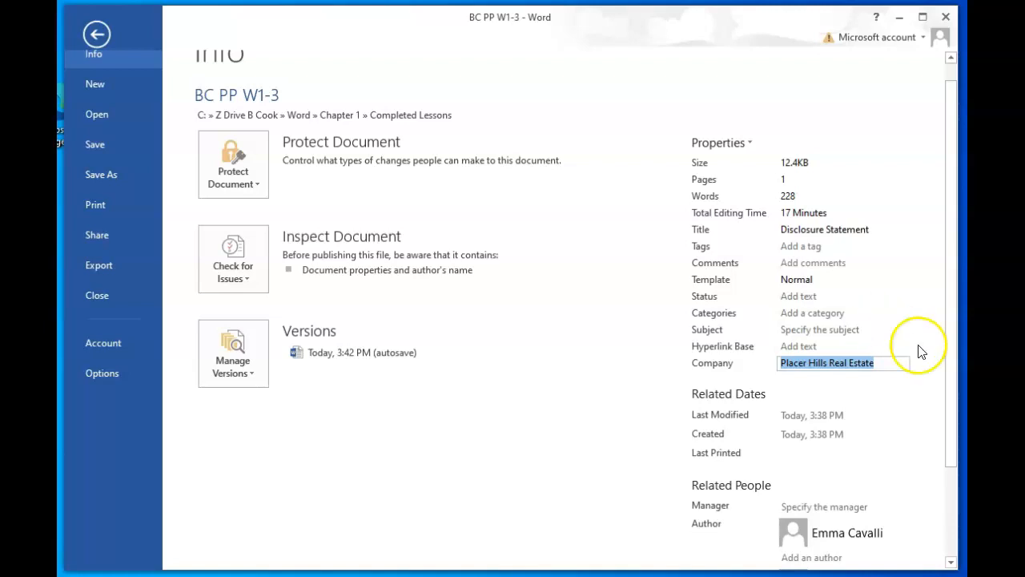
left_click(873, 391)
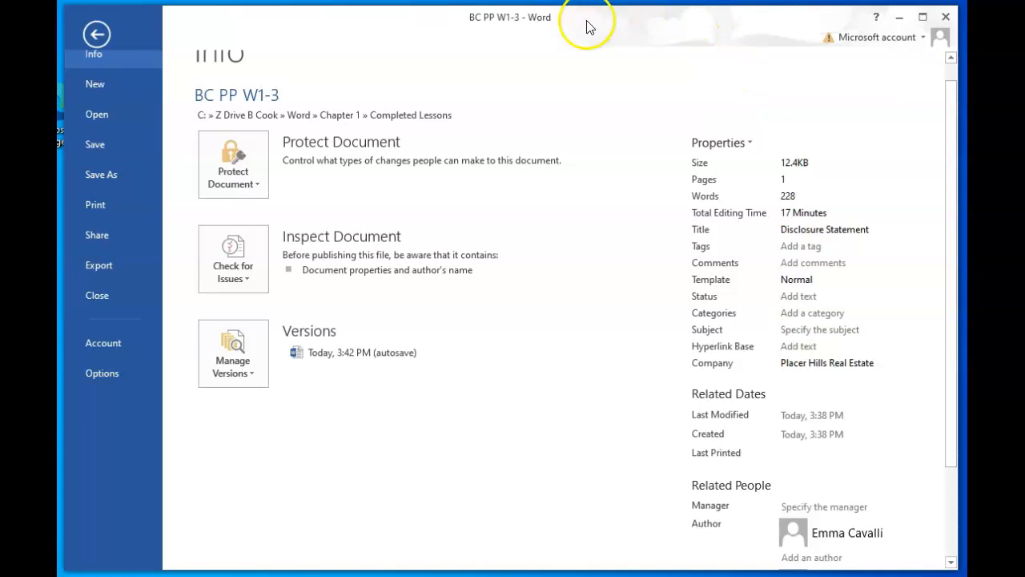
Check the letter's properties in the Document Panel above the text and close the document.
left_click(751, 143)
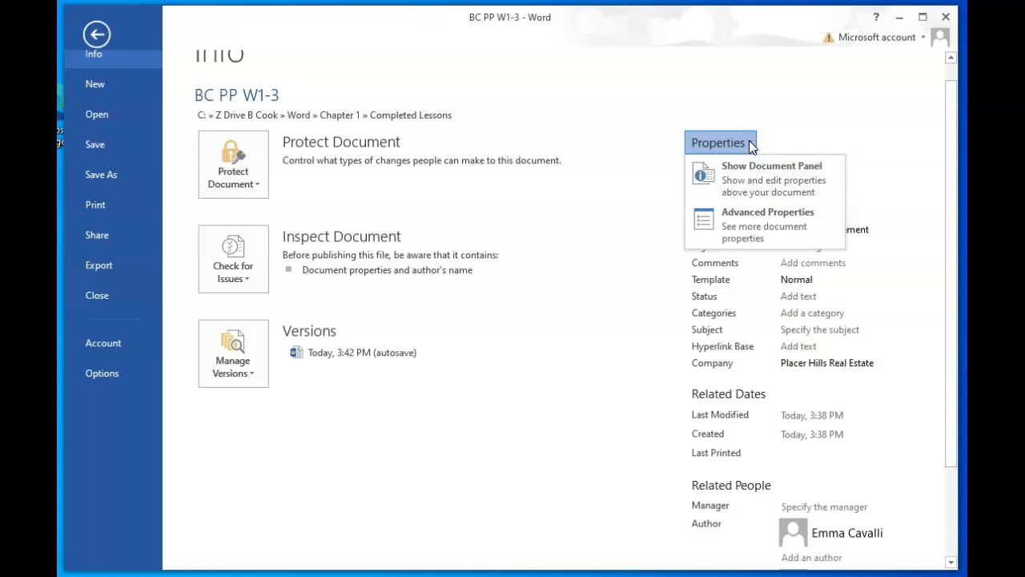
left_click(743, 185)
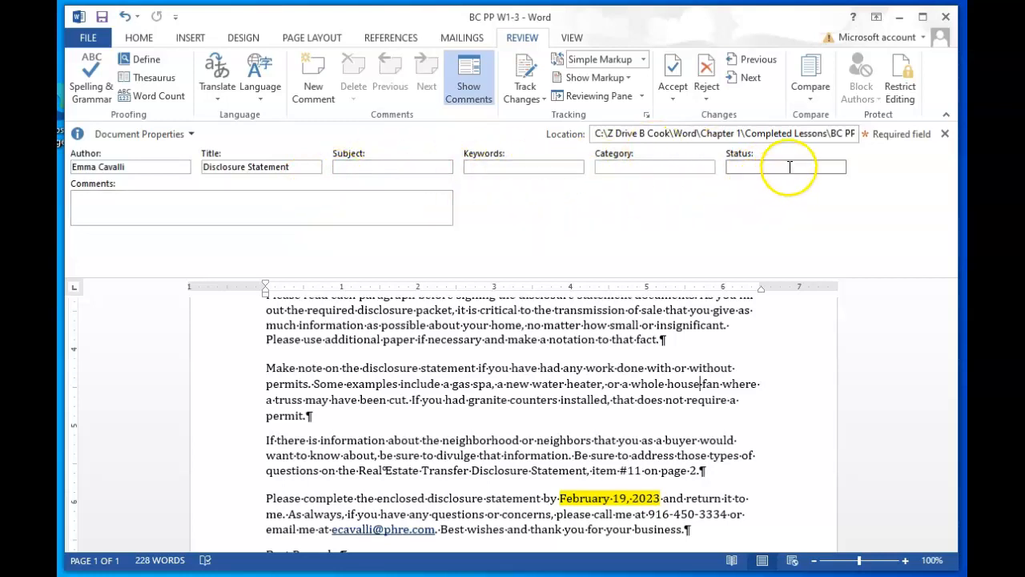
left_click(944, 133)
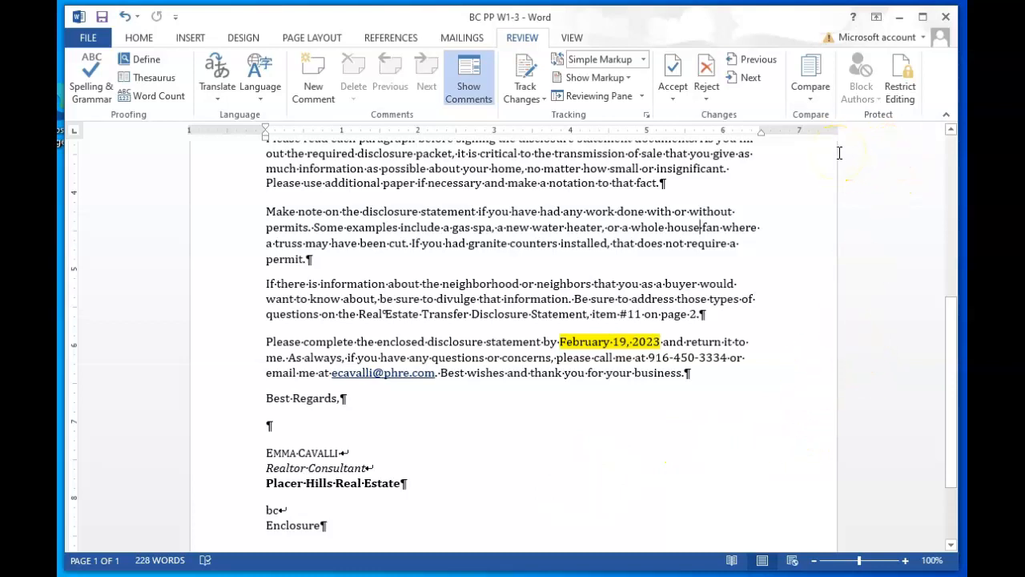
key("ctrl+w")
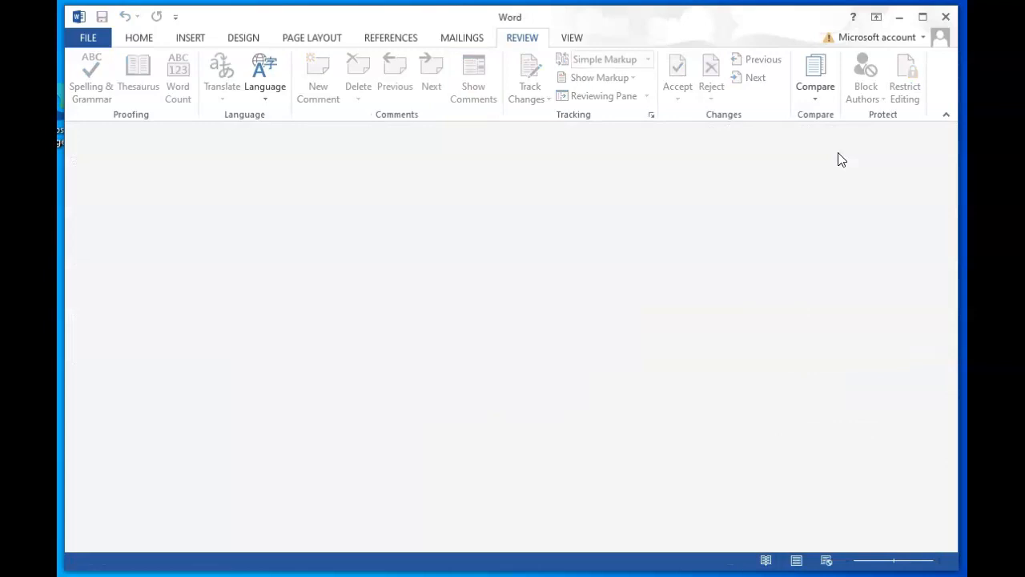